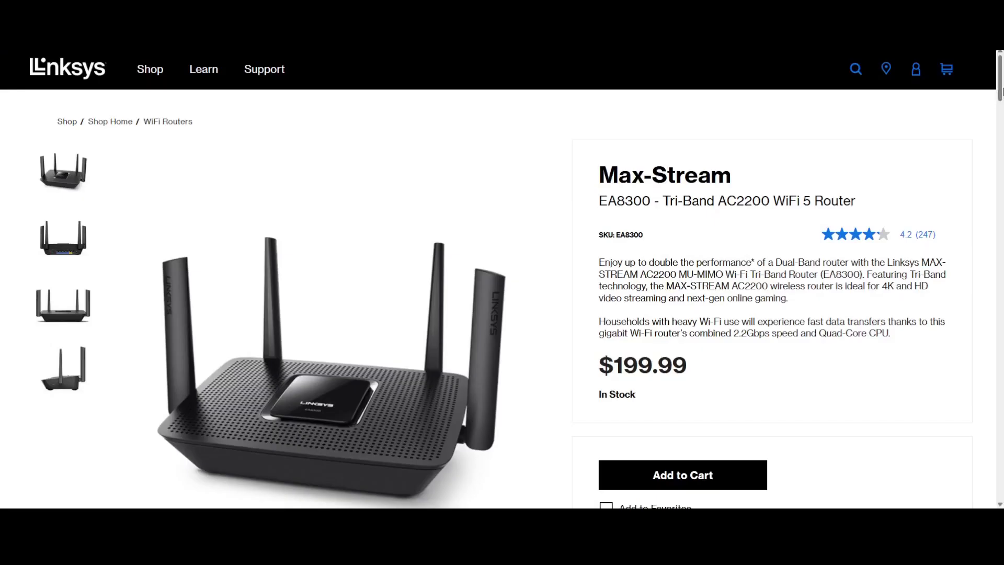
# View the EA8300's back, front and side photos
pyautogui.moveTo(1001, 92); pyautogui.dragTo(1000, 94)
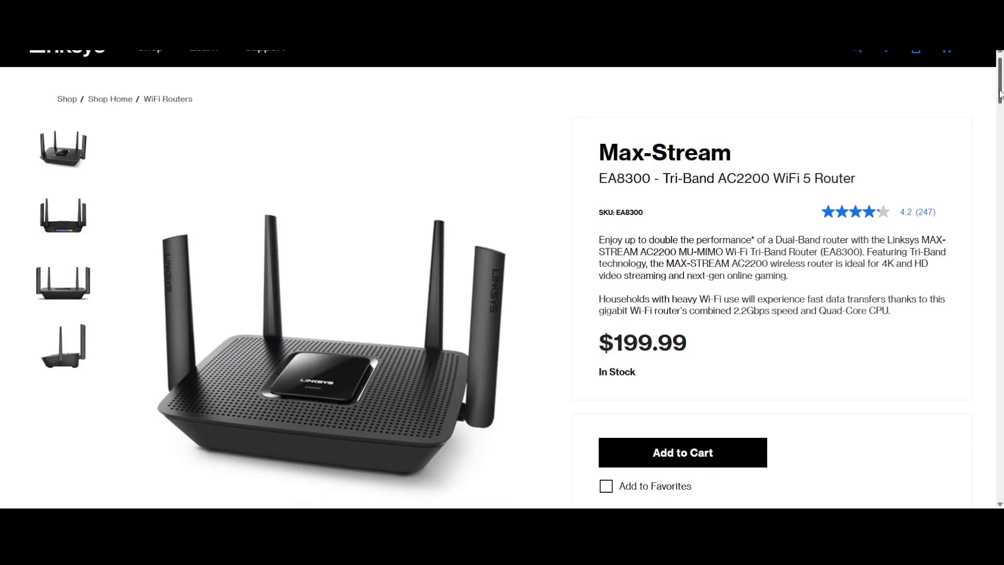
pyautogui.click(56, 220)
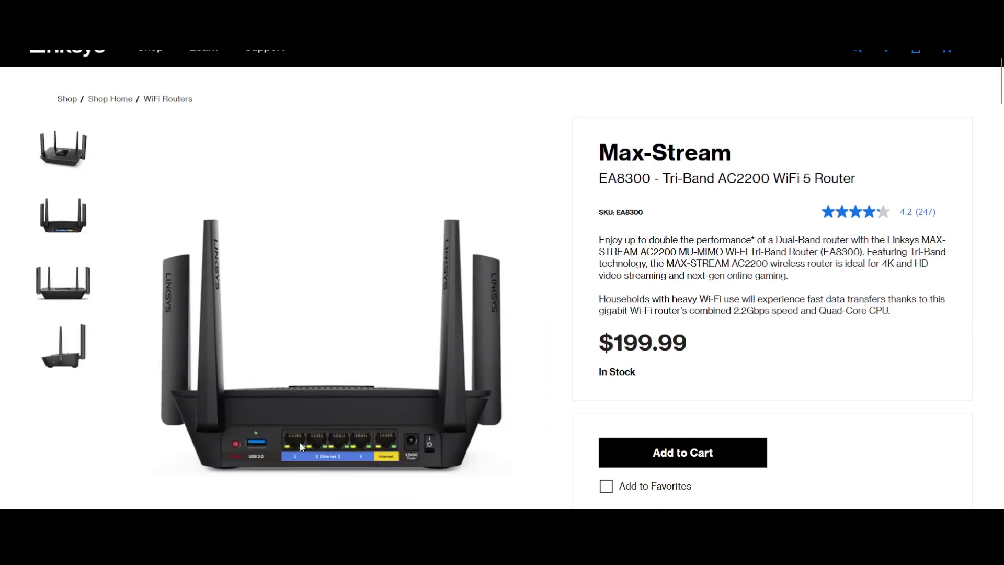
pyautogui.click(83, 295)
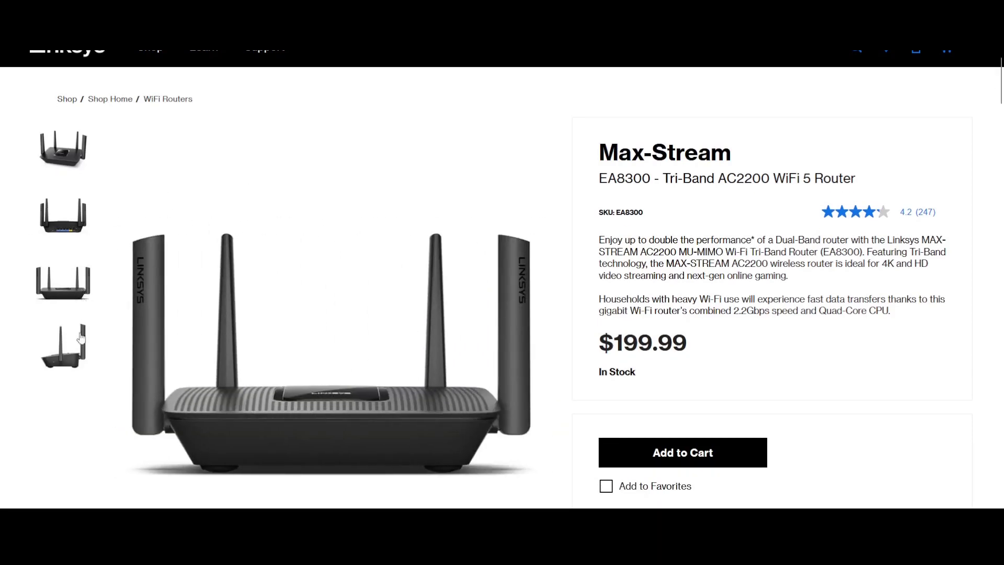
pyautogui.click(78, 337)
# Read the EA8300's technical specifications, briefly highlighting the WiFi 5 (802.11ac) line
pyautogui.moveTo(1002, 83); pyautogui.dragTo(1000, 137)
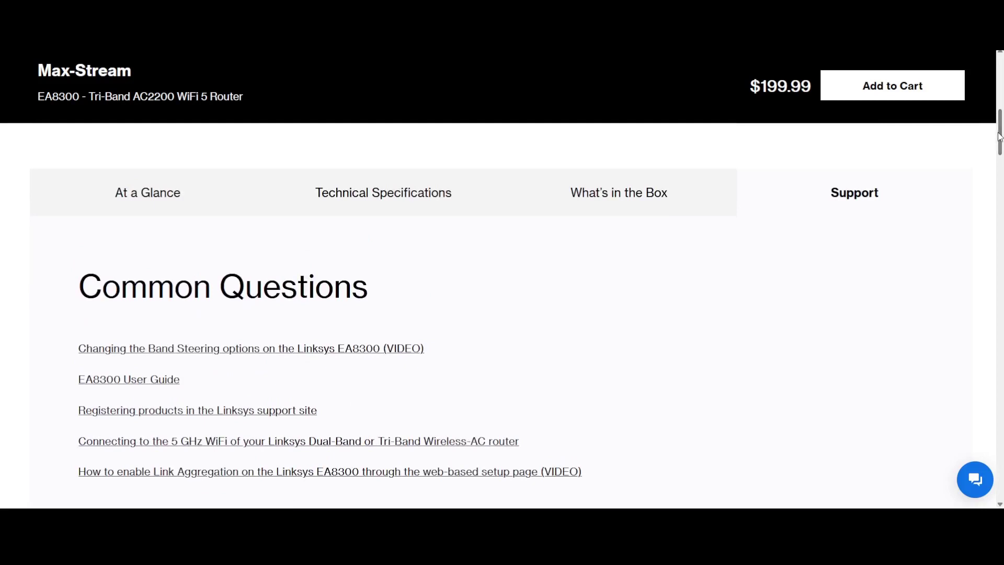
pyautogui.click(347, 216)
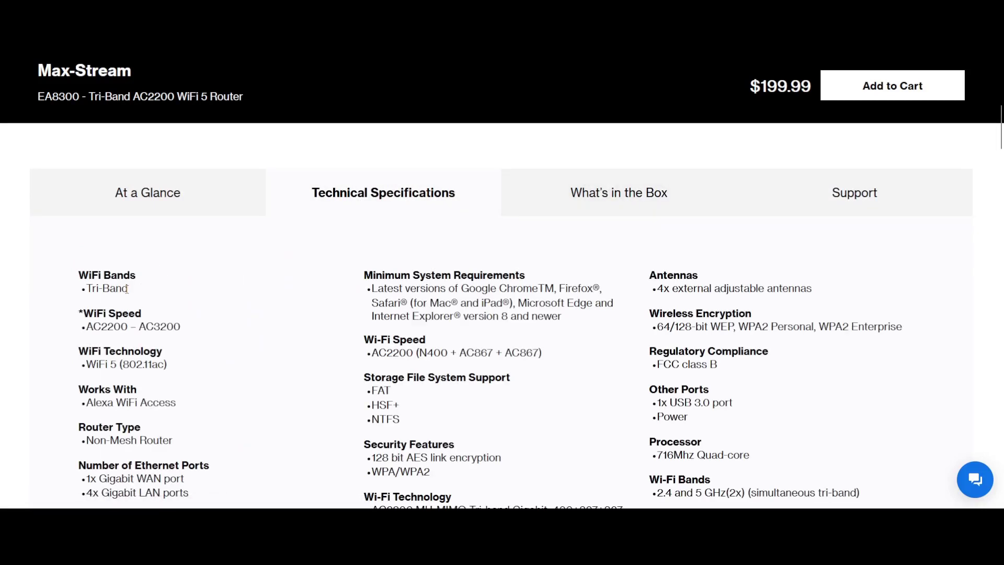
pyautogui.tripleClick(161, 364)
pyautogui.click(174, 365)
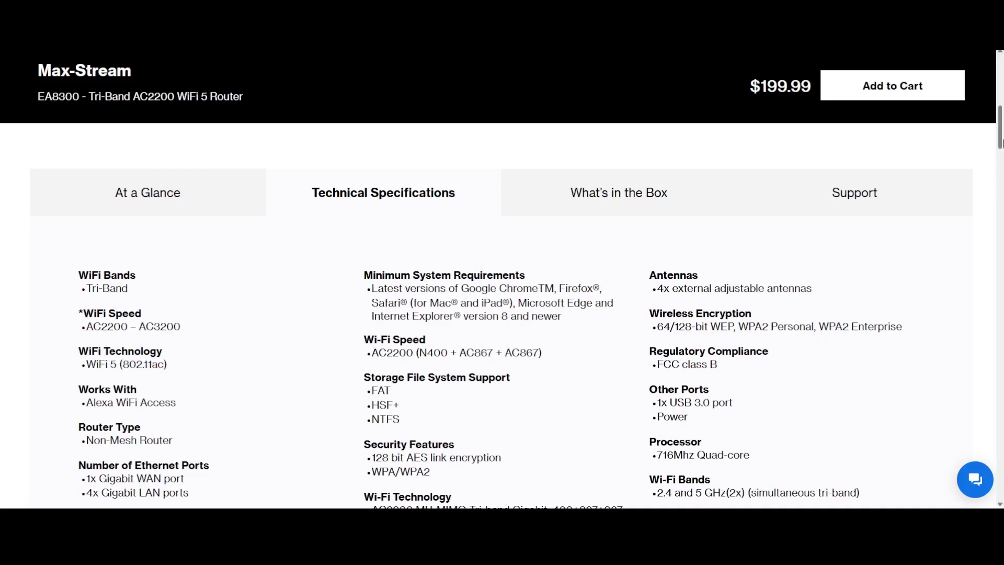
pyautogui.moveTo(1000, 141)
pyautogui.mouseDown()
pyautogui.moveTo(995, 186)
pyautogui.moveTo(995, 137)
pyautogui.mouseUp()
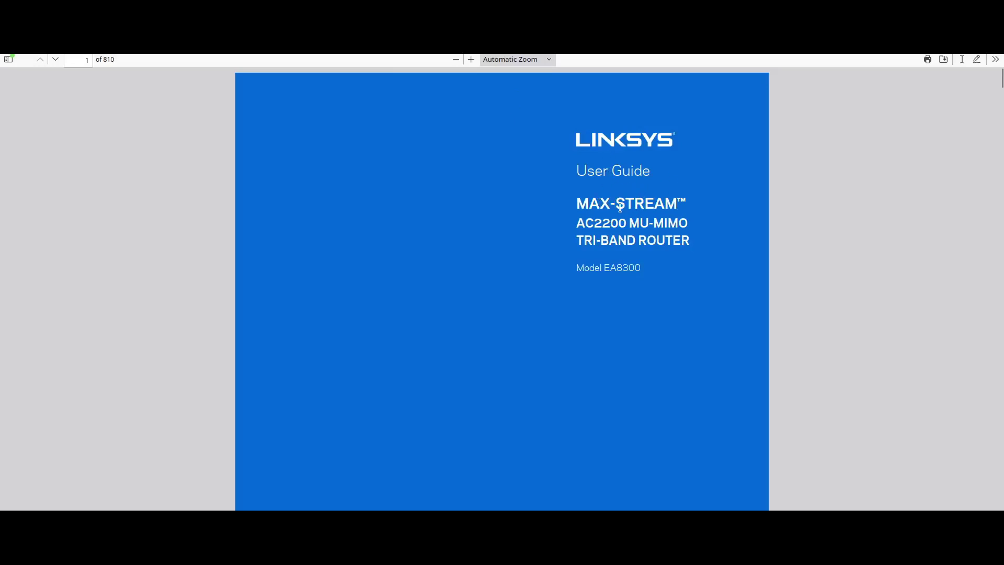
# Scroll from the EA8300 user guide's cover through its opening pages
pyautogui.scroll(-15, 614, 224)
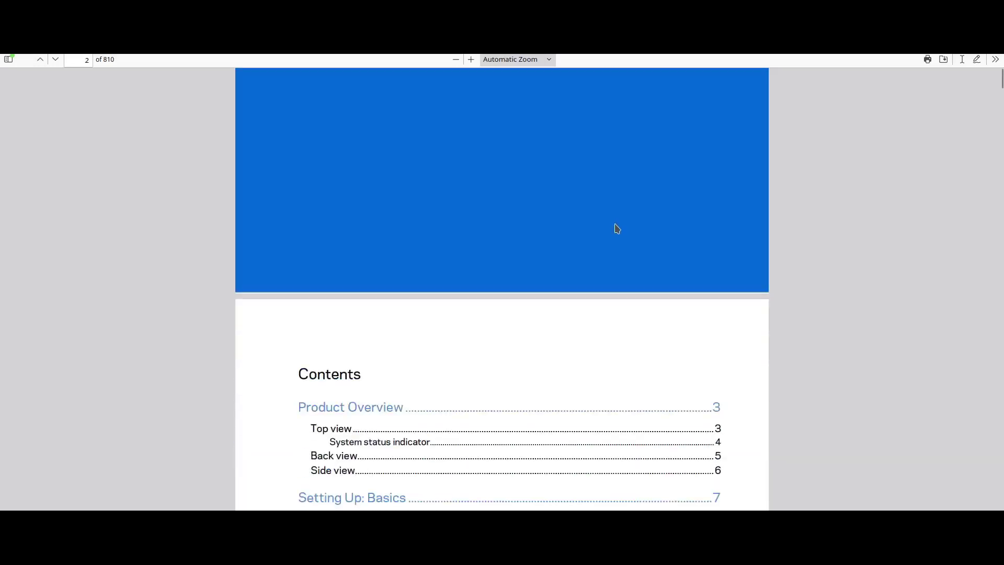
pyautogui.scroll(-10, 663, 226)
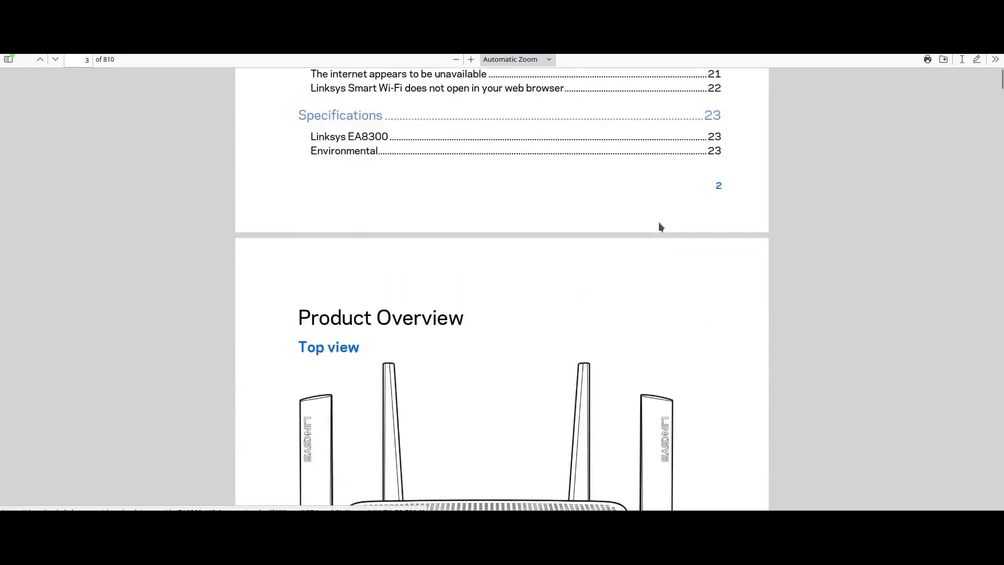
pyautogui.scroll(-4, 453, 209)
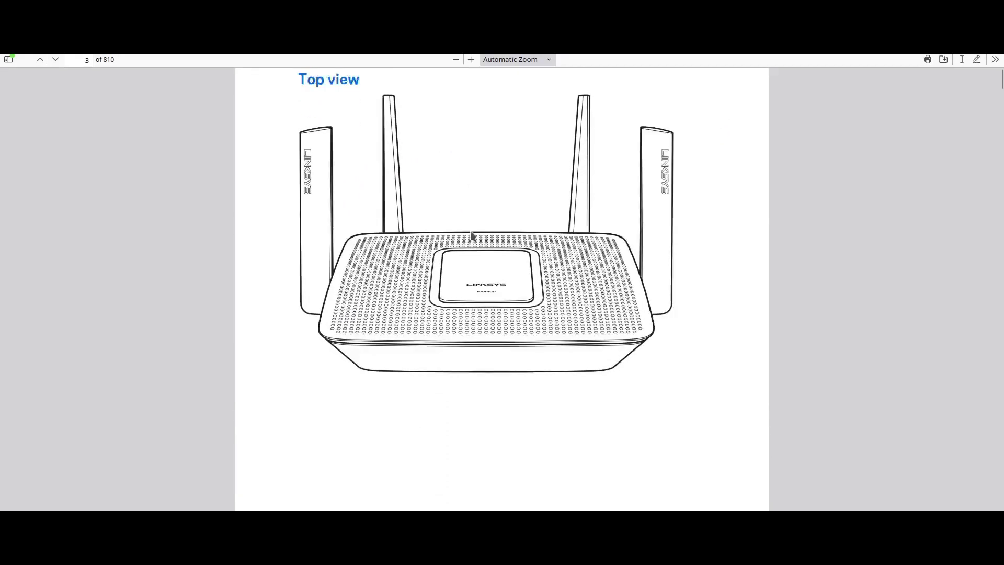
pyautogui.scroll(2, 469, 232)
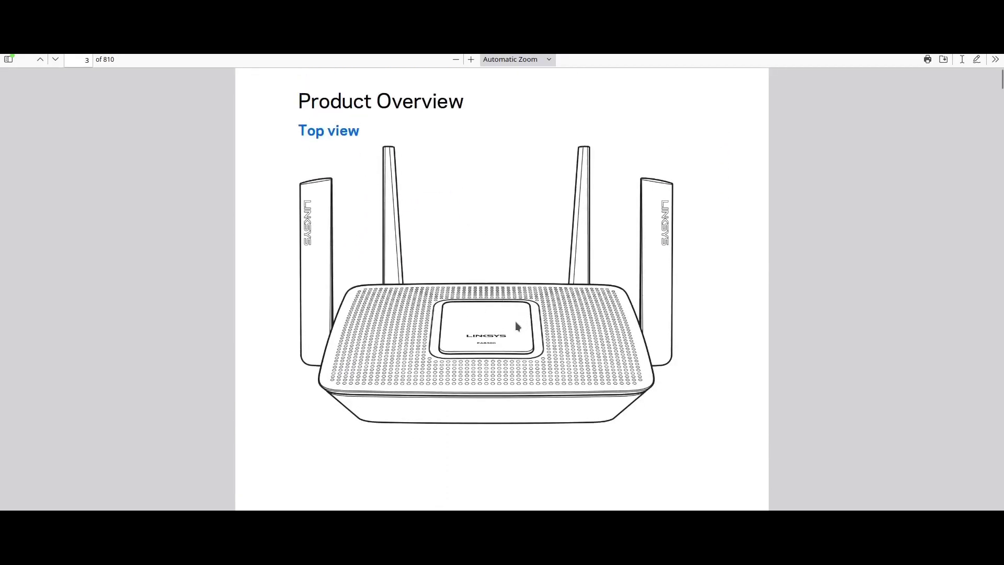
pyautogui.scroll(-5, 492, 293)
pyautogui.scroll(-6, 492, 295)
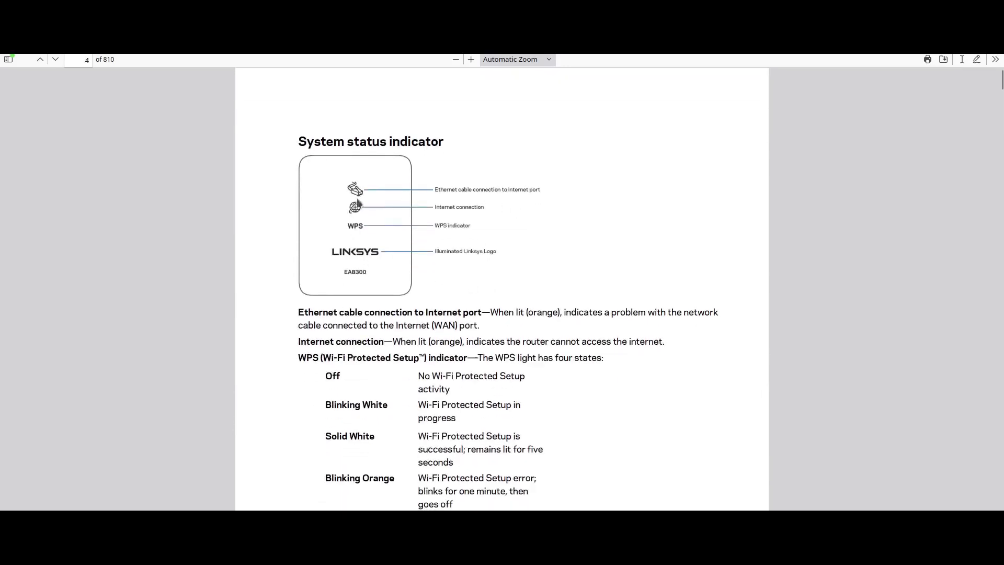
pyautogui.scroll(-11, 348, 376)
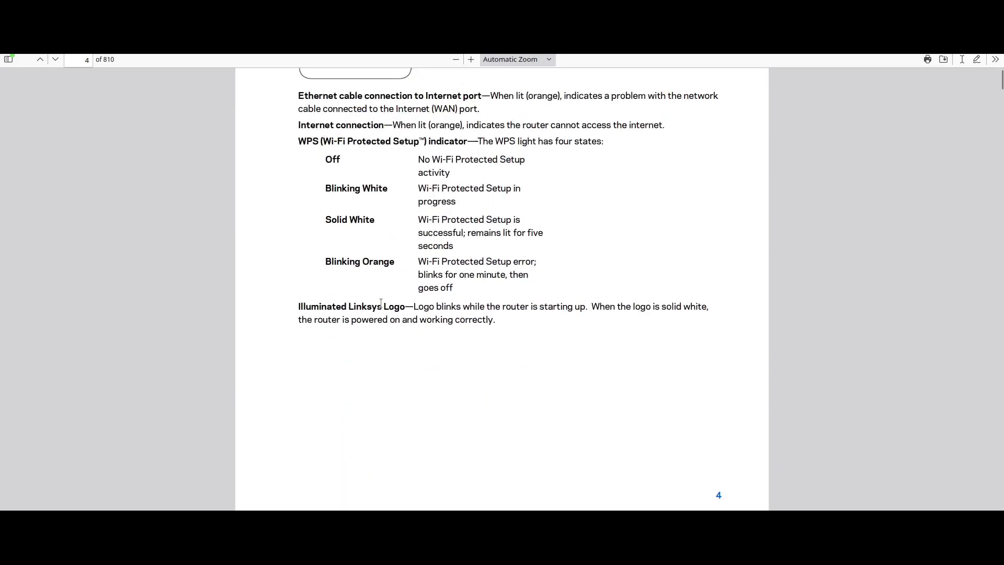
pyautogui.scroll(-1, 386, 300)
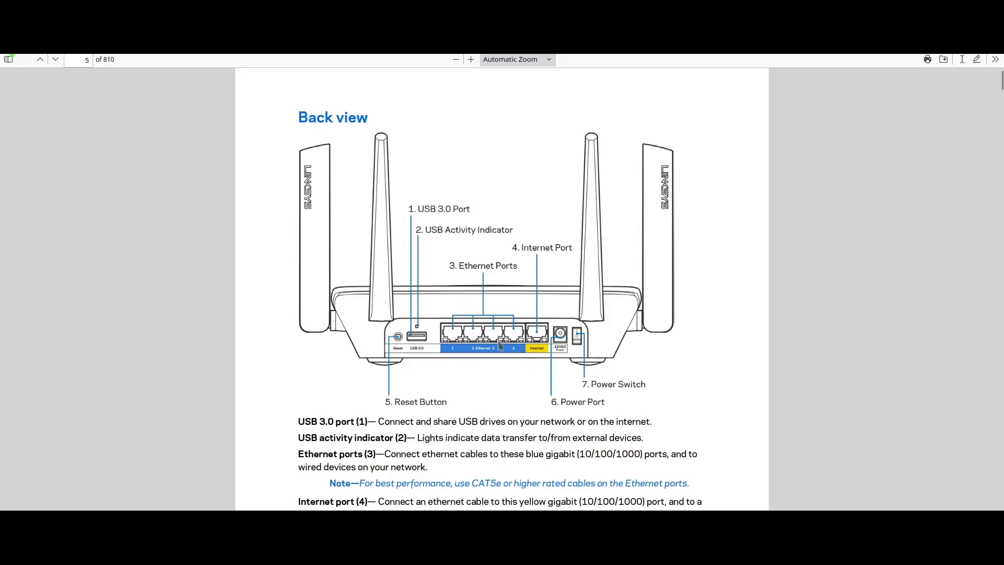
# Continue to page 6's Side view, highlighting 1000 in the Ethernet port speeds
pyautogui.scroll(-1, 468, 344)
pyautogui.scroll(-3, 468, 344)
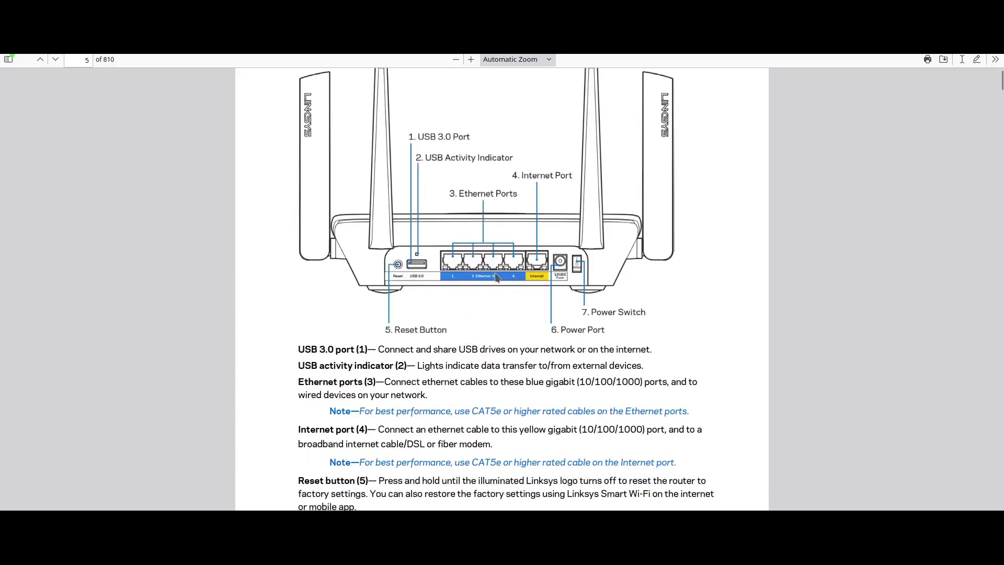
pyautogui.doubleClick(625, 379)
pyautogui.scroll(-3, 542, 287)
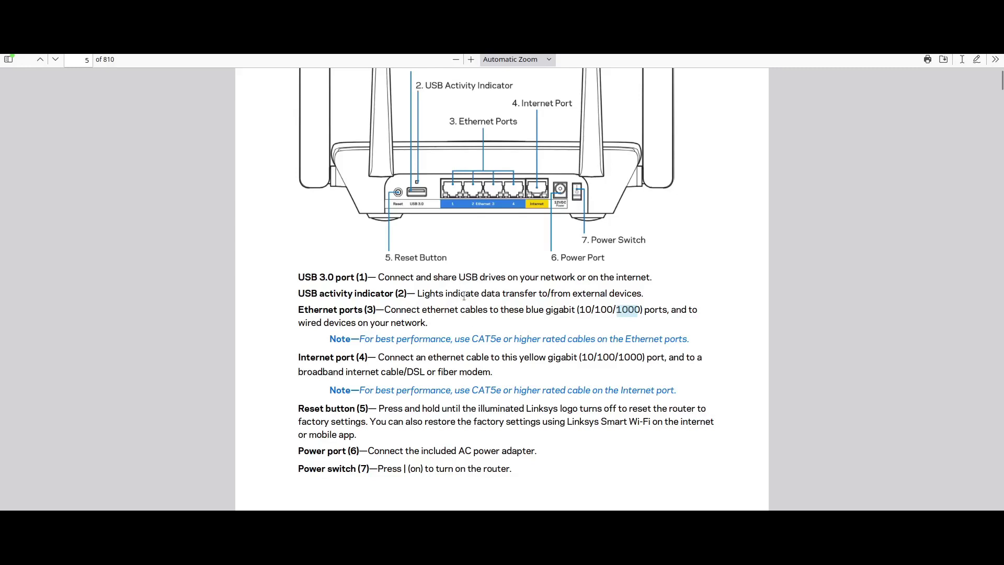
pyautogui.scroll(-10, 457, 386)
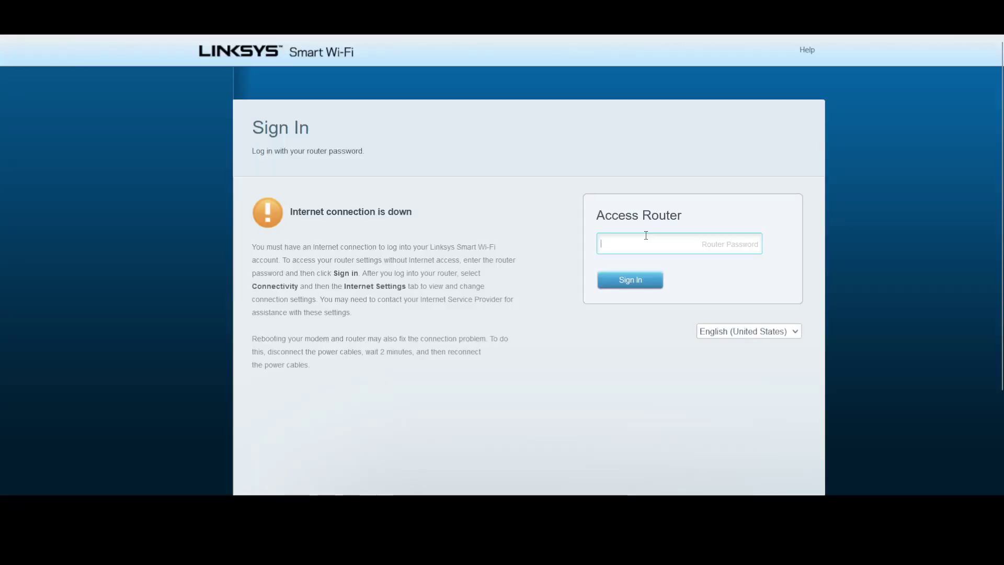
# Sign in with the router password, scroll the dashboard, and open the Network Map
pyautogui.write('a')
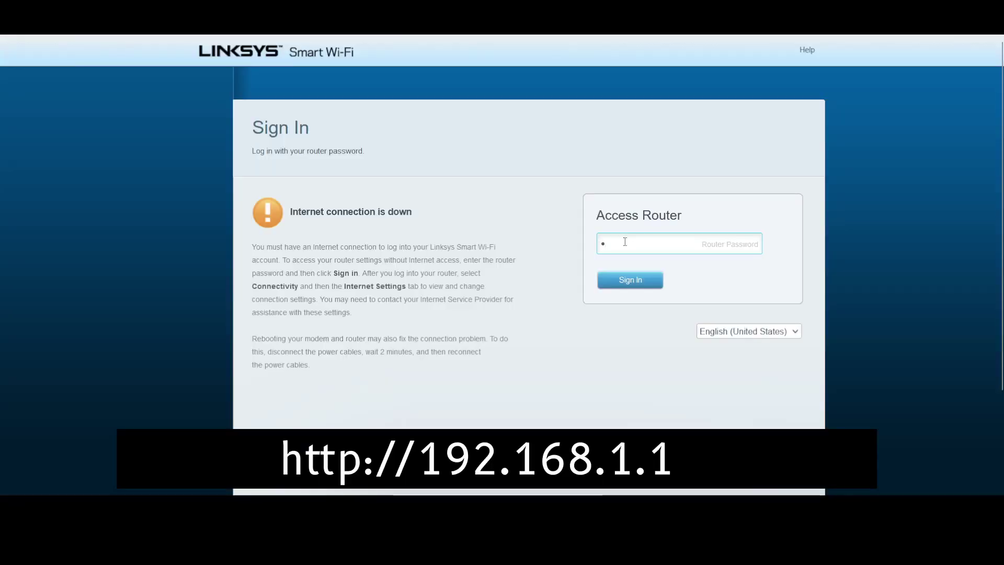
pyautogui.write('dmin')
pyautogui.press('Return')
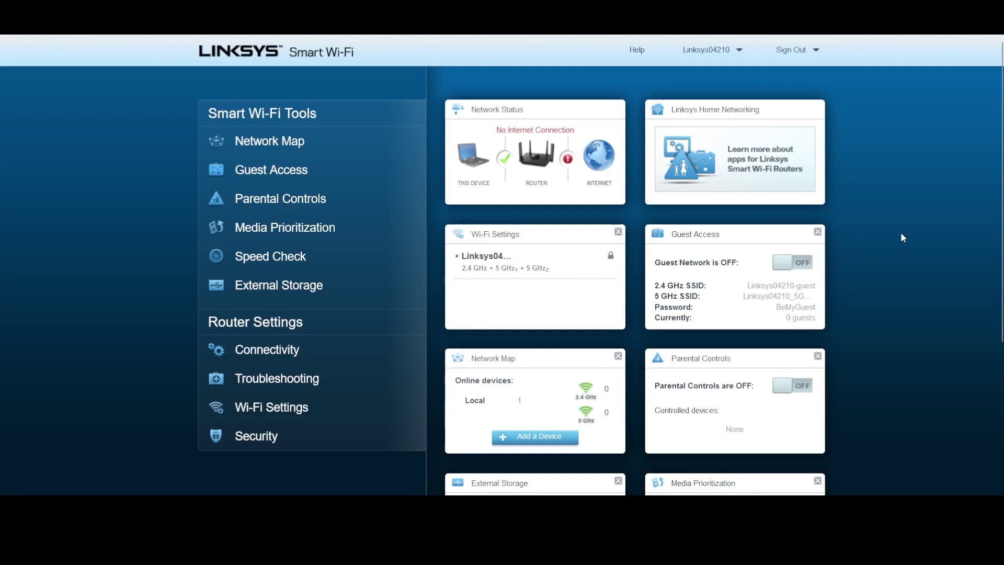
pyautogui.scroll(-2, 998, 94)
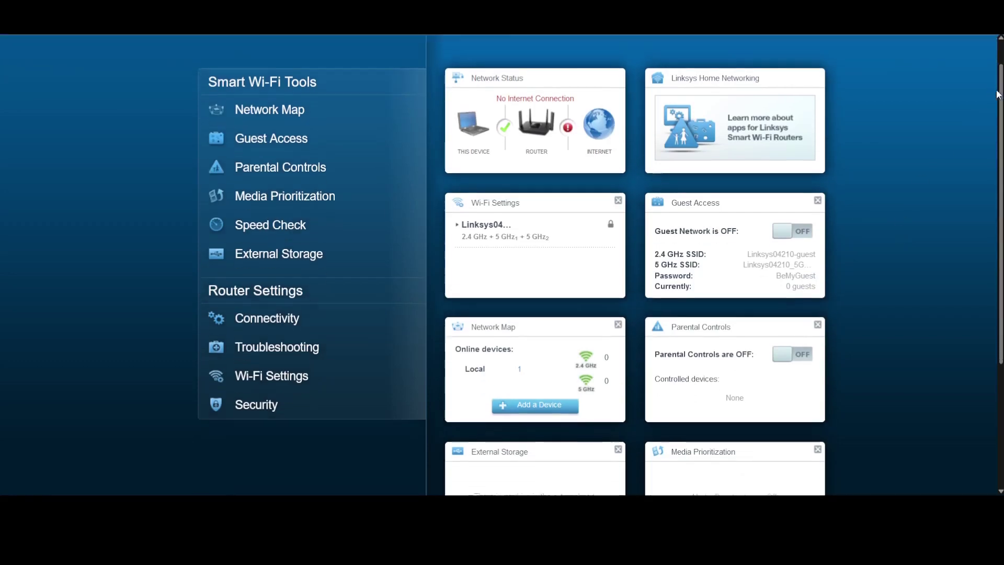
pyautogui.scroll(-3, 998, 94)
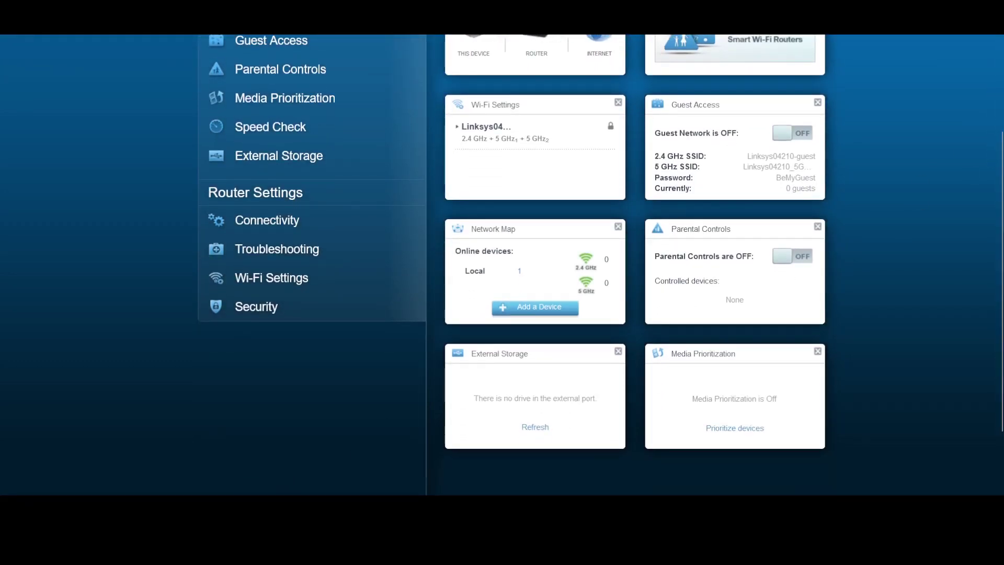
pyautogui.scroll(4, 505, 369)
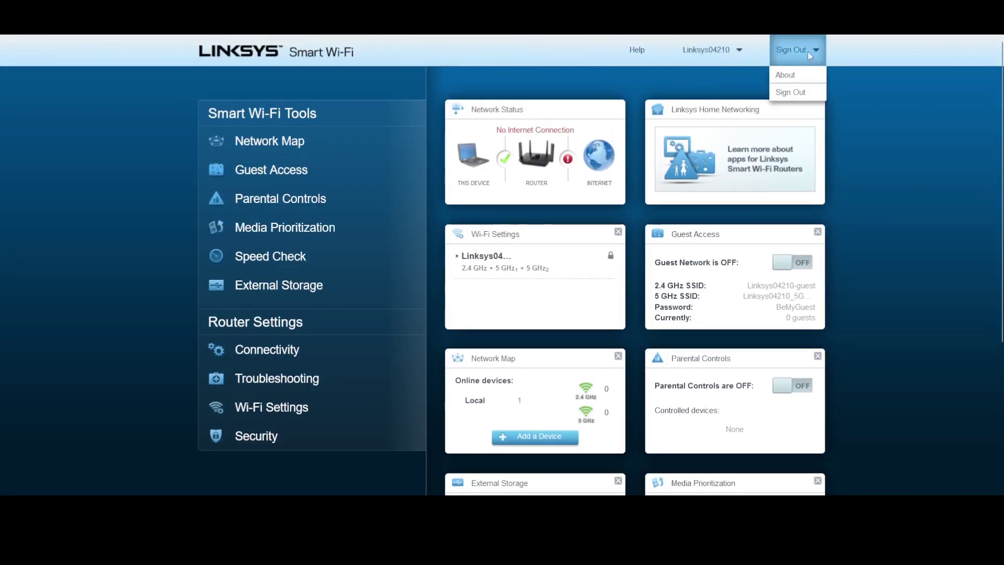
pyautogui.click(302, 141)
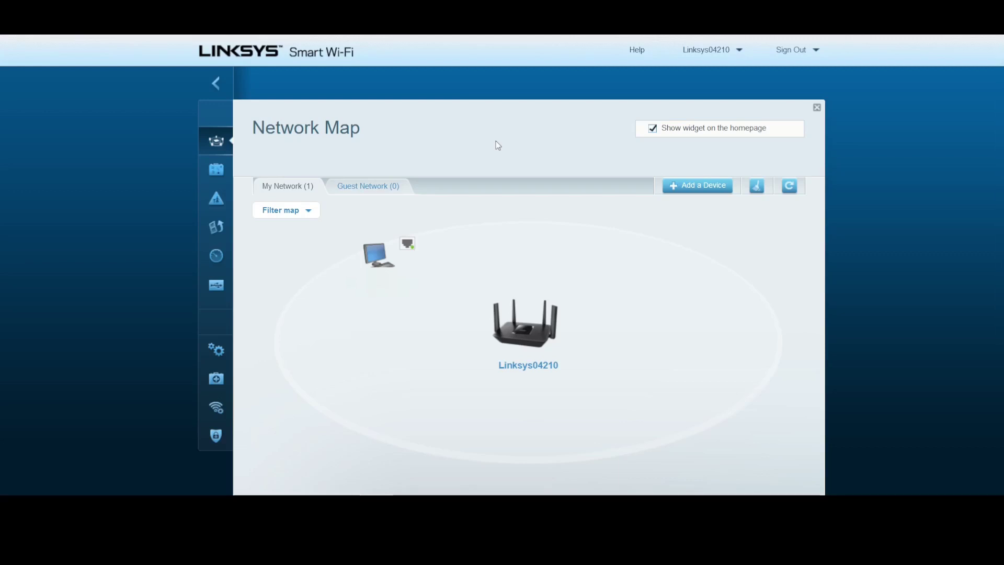
# View the Guest Network map, Parental Controls, and Media Prioritization settings without saving changes
pyautogui.click(378, 187)
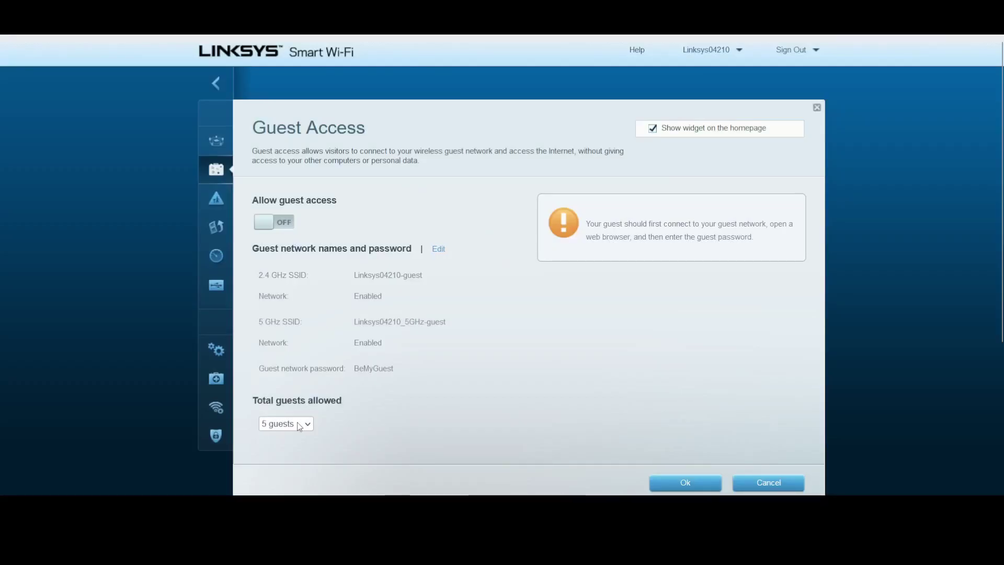
pyautogui.click(219, 201)
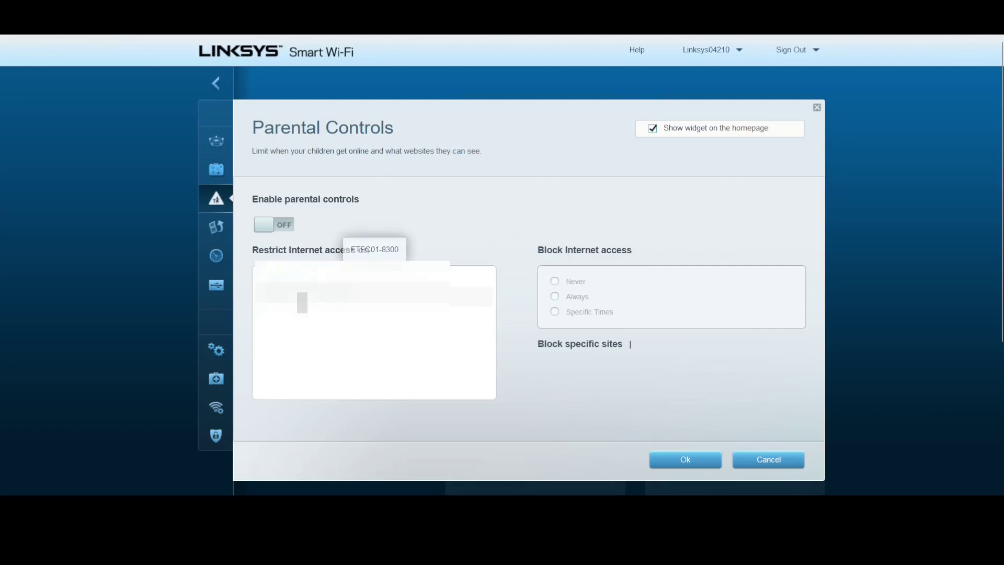
pyautogui.click(216, 226)
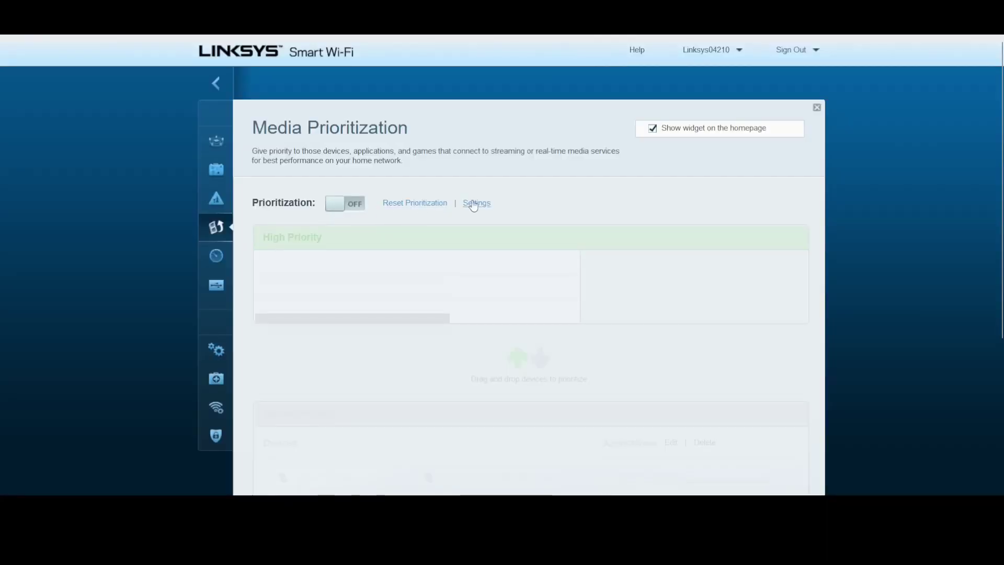
pyautogui.click(472, 203)
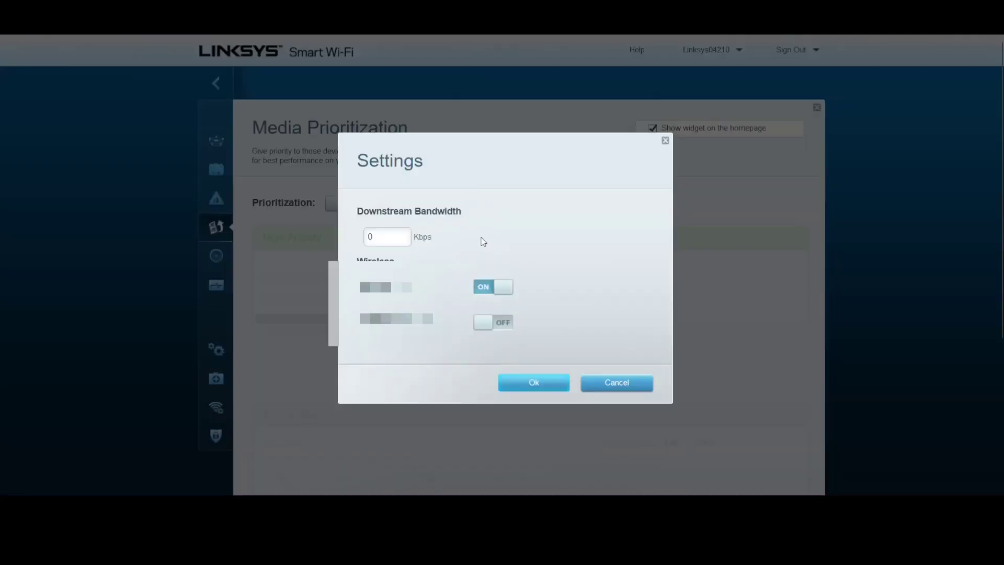
pyautogui.click(625, 385)
# Run Speed Check, then view External Storage and Connectivity showing firmware 1.1.5.201210
pyautogui.click(218, 256)
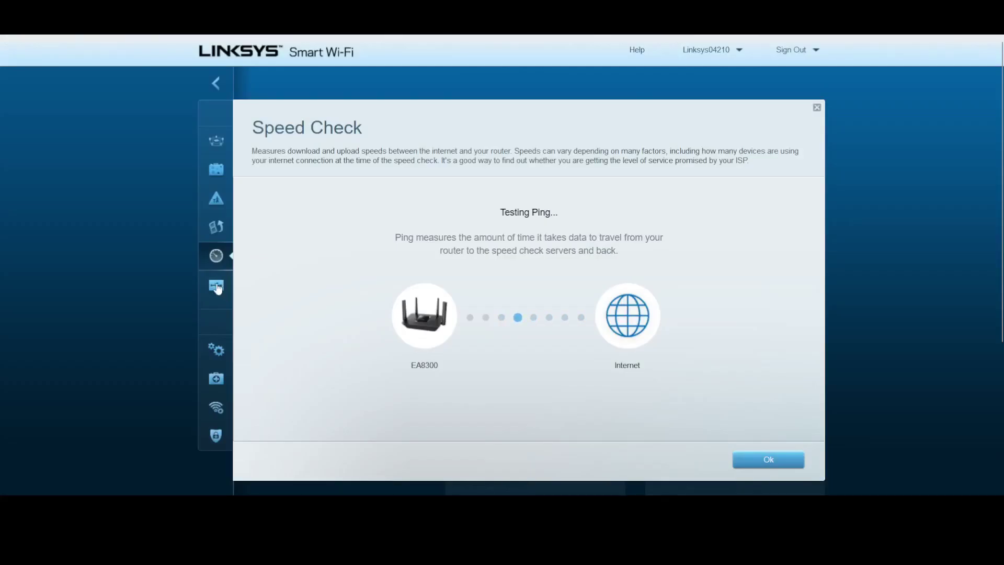
pyautogui.click(217, 285)
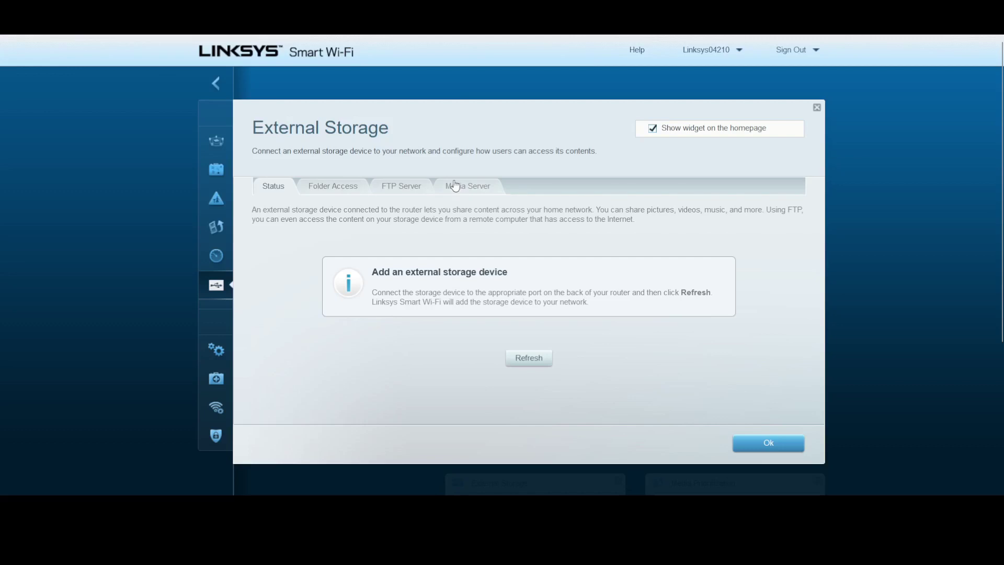
pyautogui.click(216, 349)
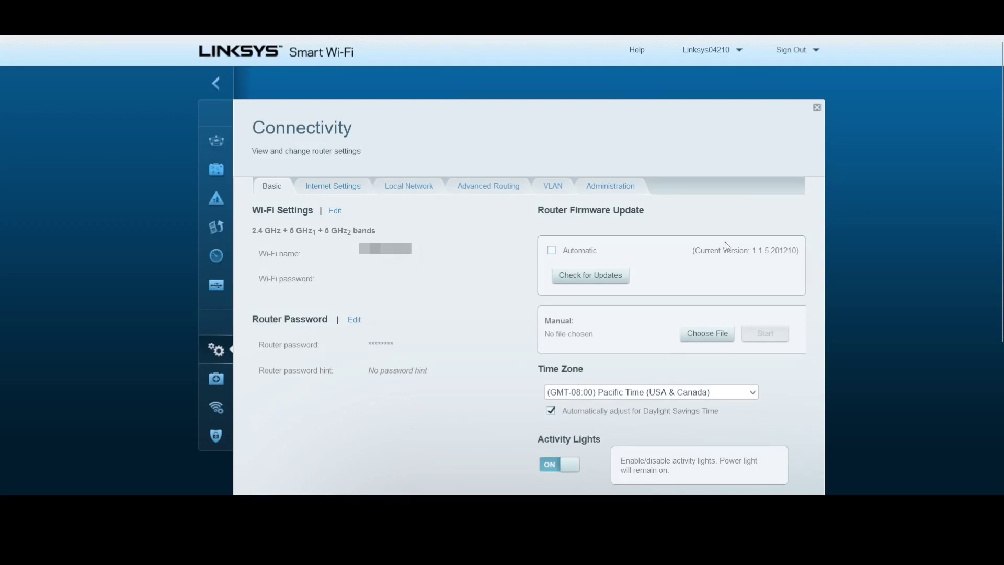
# Highlight the current firmware version number on the Connectivity Basic page
pyautogui.moveTo(801, 260); pyautogui.dragTo(752, 252)
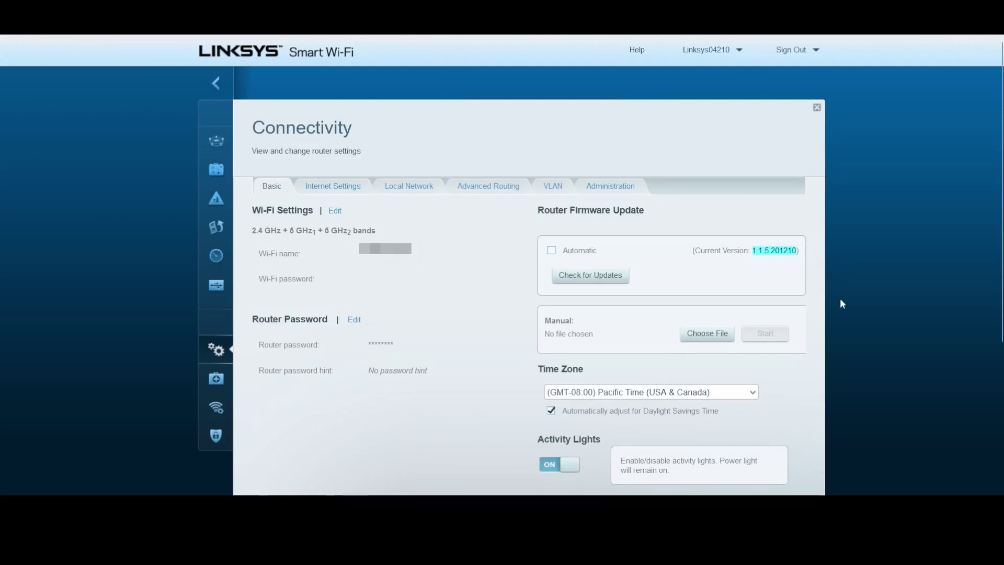
pyautogui.click(754, 253)
pyautogui.scroll(-2, 502, 264)
pyautogui.scroll(2, 502, 265)
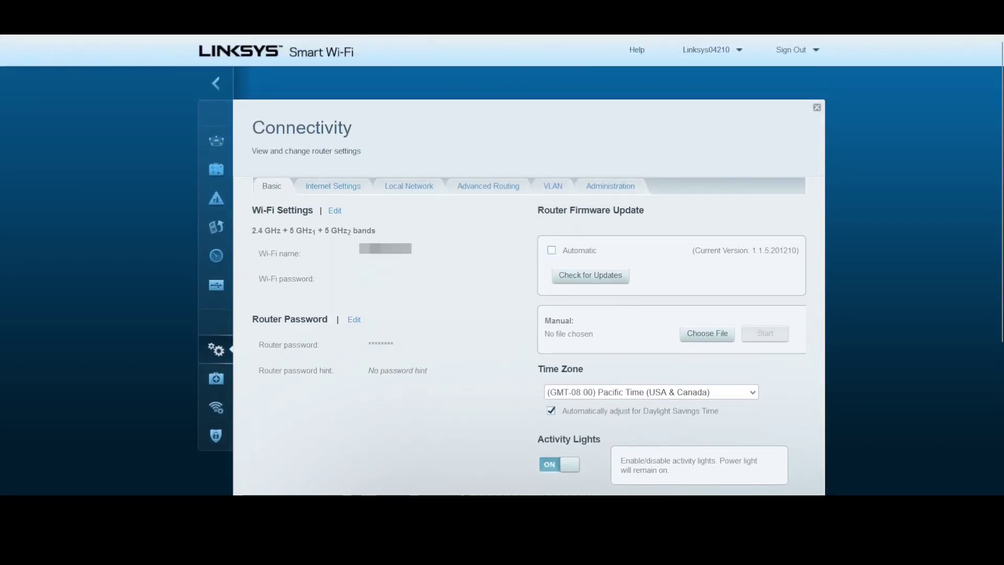
# Browse the Internet Settings, Local Network, Advanced Routing, VLAN and Administration tabs, then open Troubleshooting
pyautogui.click(340, 187)
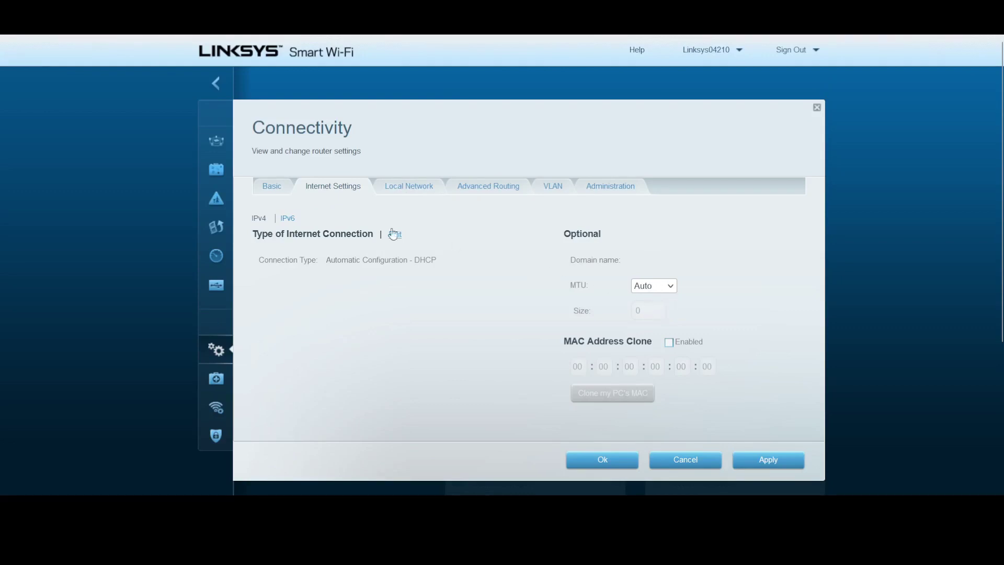
pyautogui.click(401, 190)
pyautogui.scroll(-1, 445, 216)
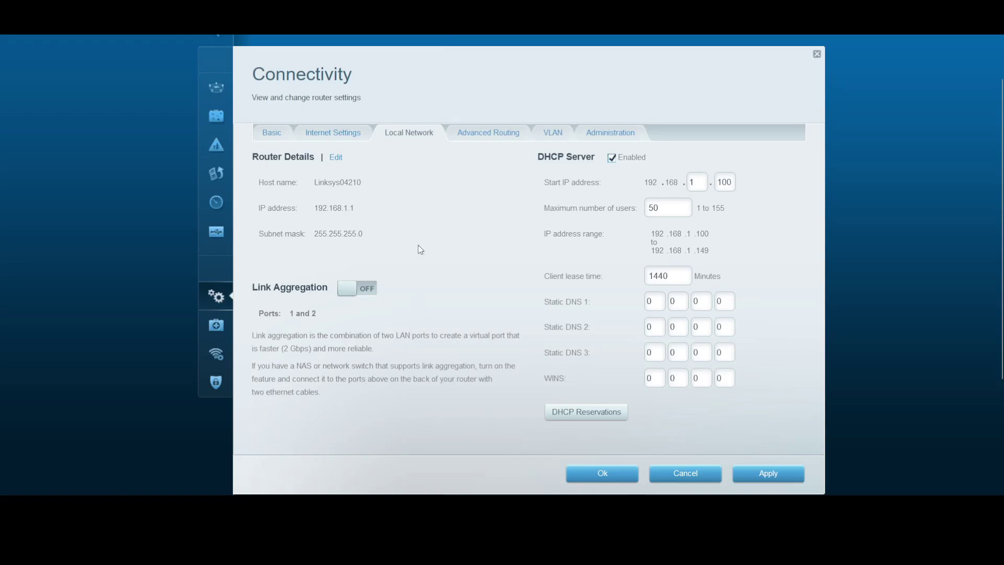
pyautogui.click(480, 135)
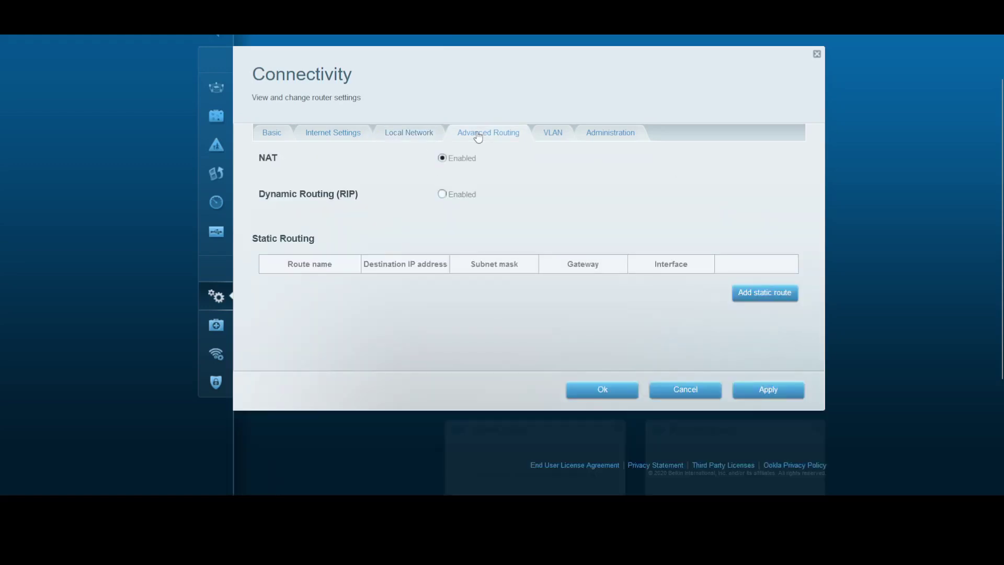
pyautogui.click(552, 136)
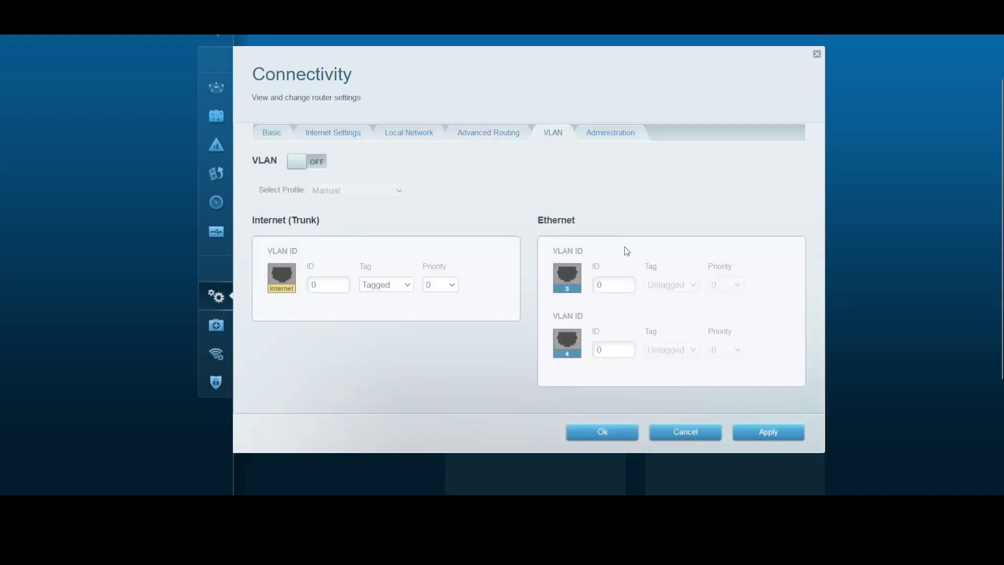
pyautogui.click(613, 145)
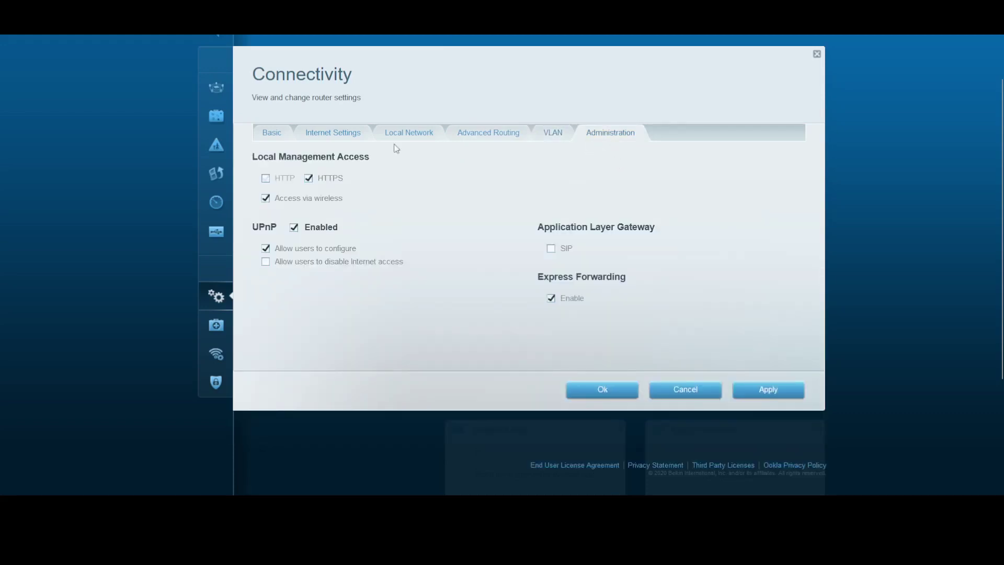
pyautogui.click(233, 312)
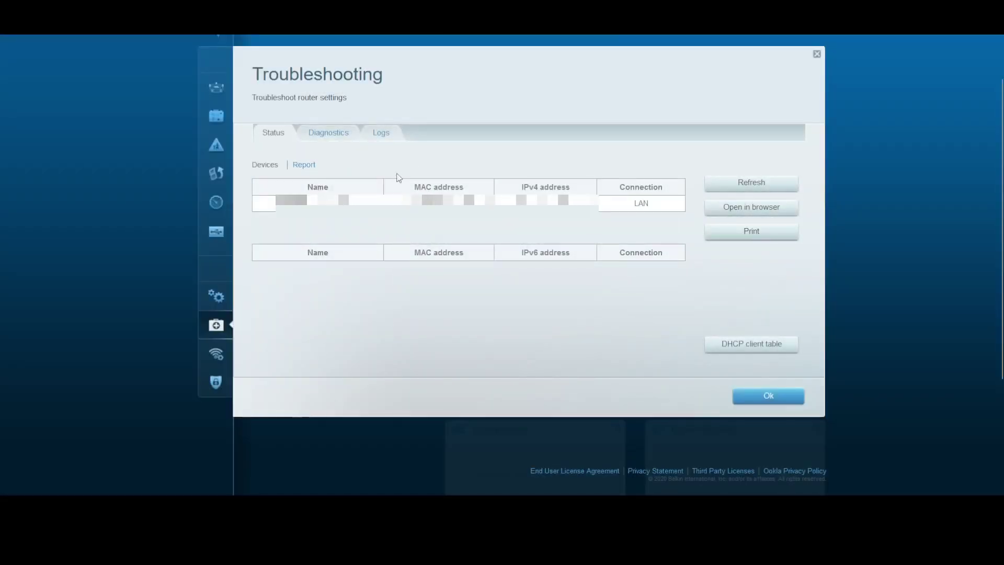
# Check Diagnostics, attempt a configuration backup, view Logs, then open Wi-Fi Settings
pyautogui.click(341, 137)
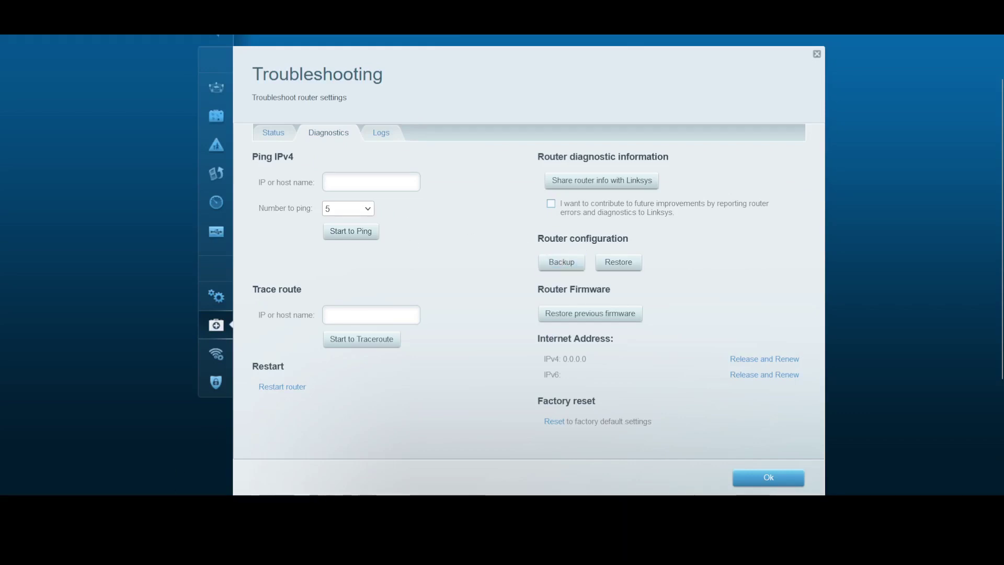
pyautogui.click(561, 261)
pyautogui.click(387, 134)
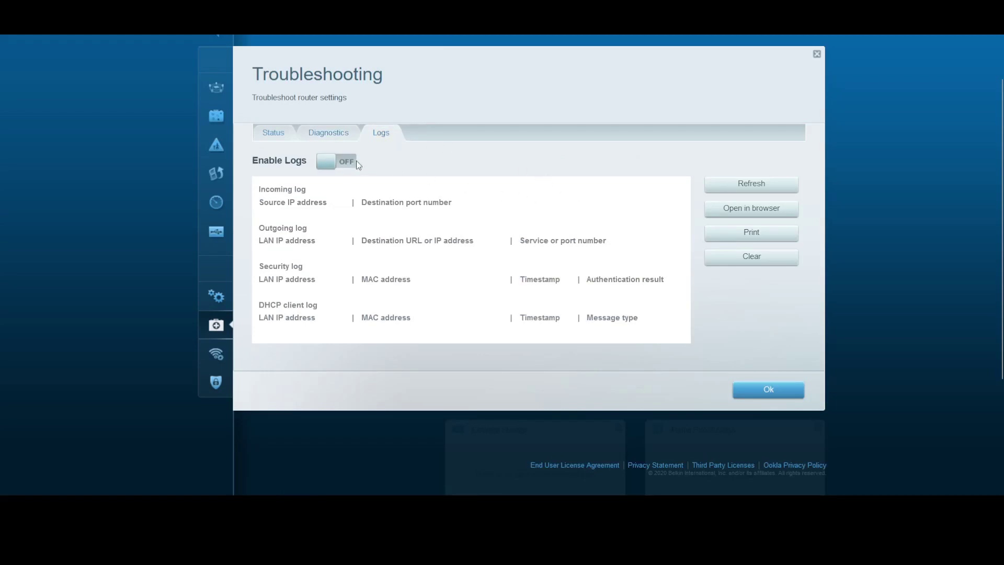
pyautogui.click(216, 360)
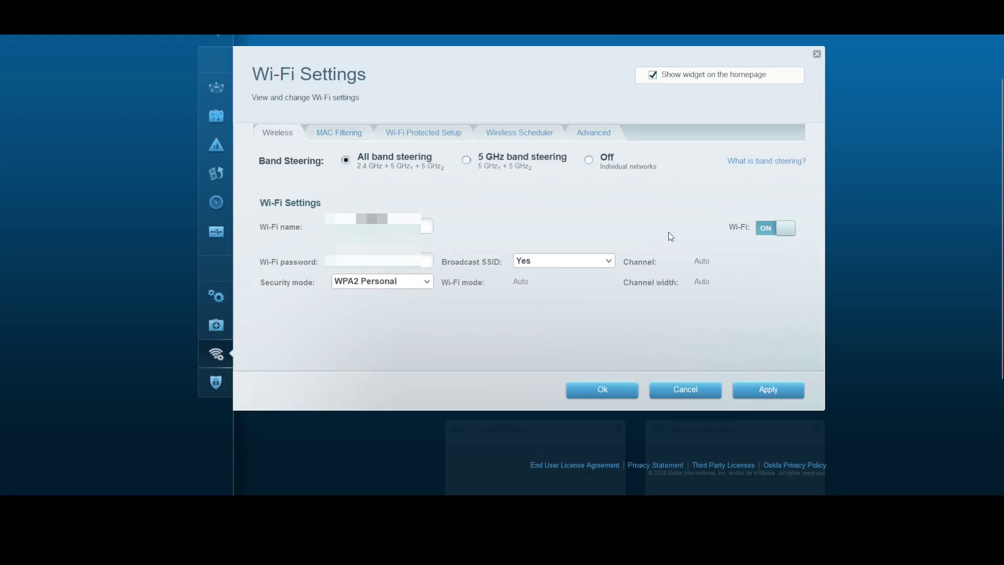
# Browse the MAC Filtering, Wi-Fi Protected Setup, Wireless Scheduler and Advanced tabs, then open Security
pyautogui.click(356, 133)
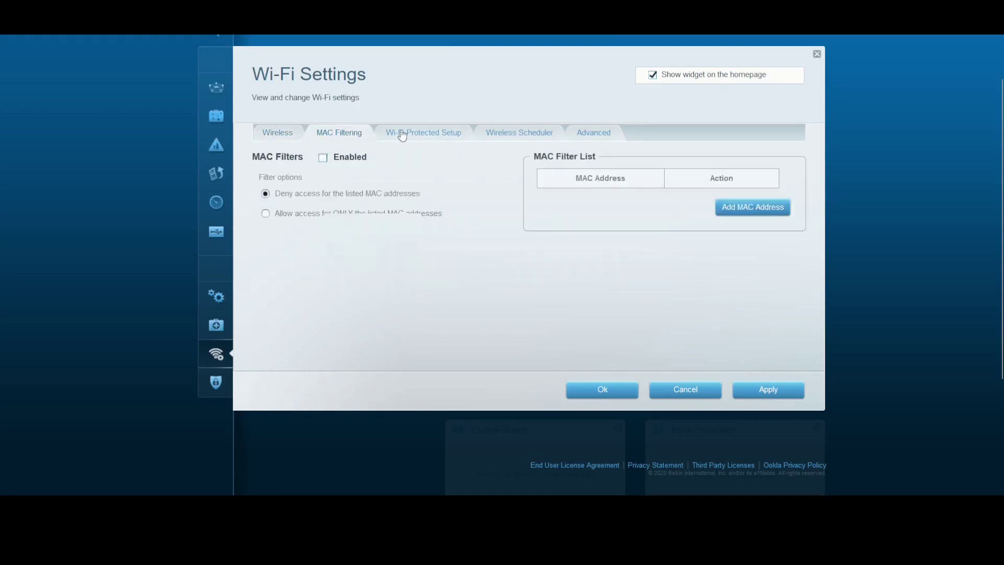
pyautogui.click(417, 132)
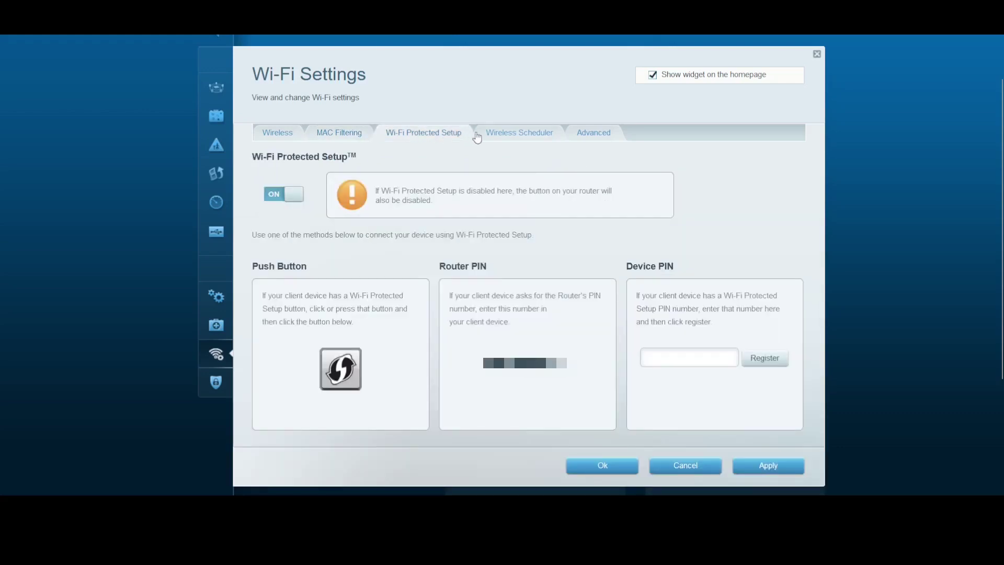
pyautogui.click(522, 135)
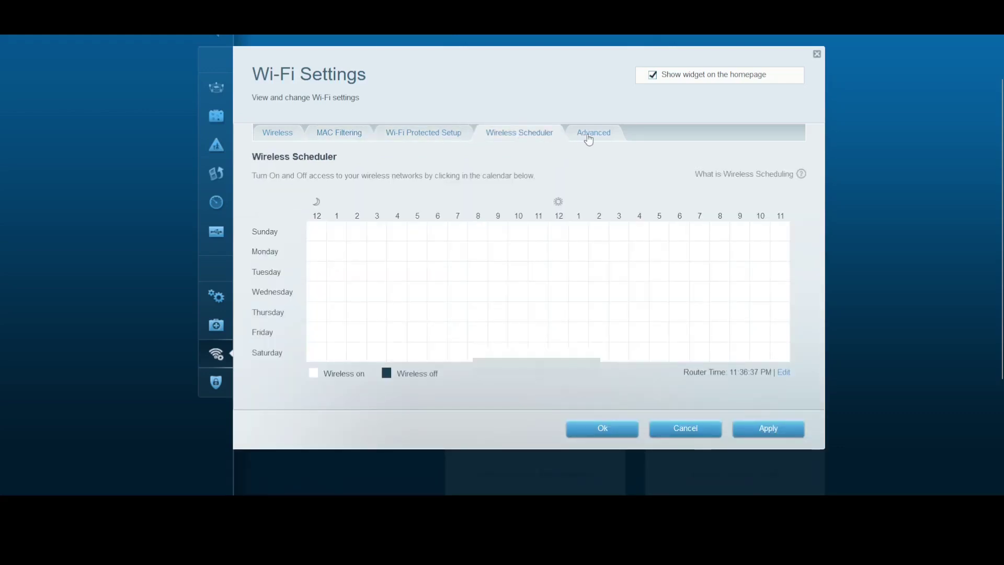
pyautogui.click(588, 135)
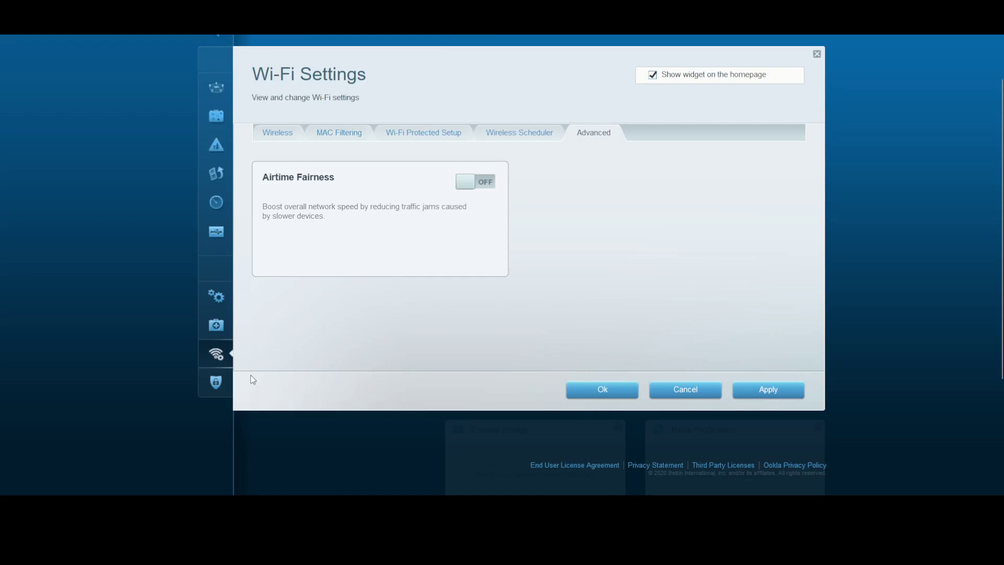
pyautogui.click(216, 382)
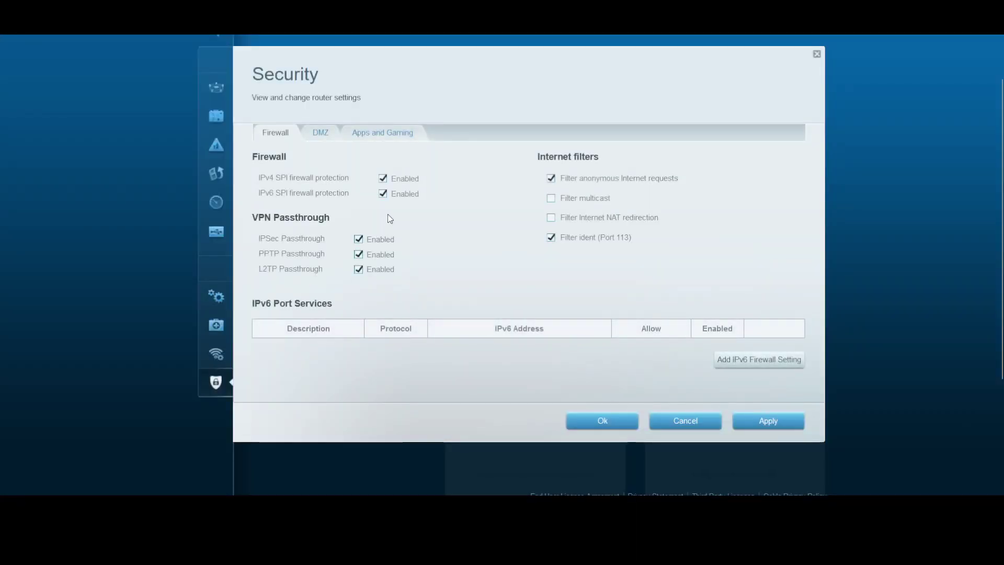
# View the DMZ tab and Apps and Gaming's Single Port and Port Range Forwarding lists
pyautogui.click(329, 136)
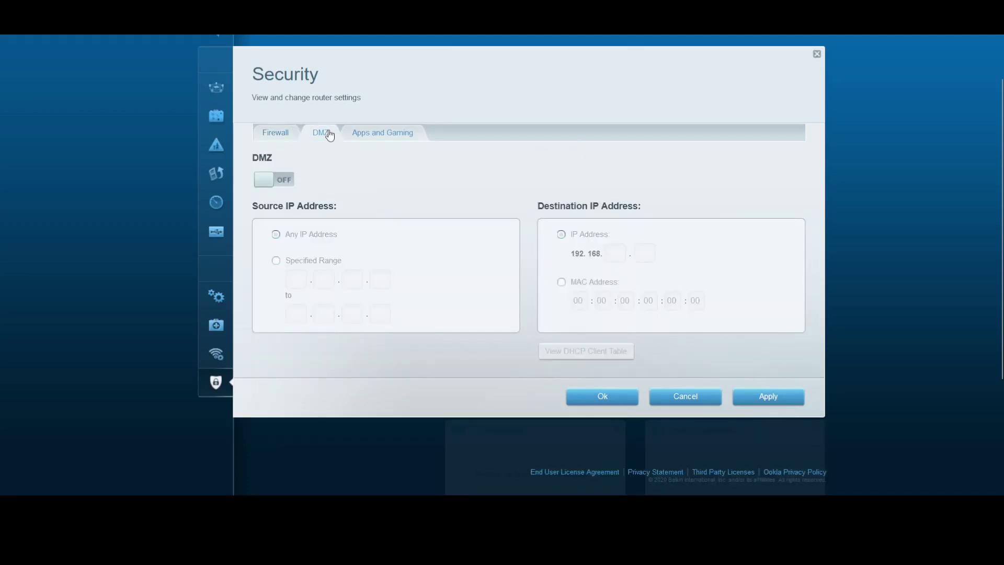
pyautogui.click(385, 141)
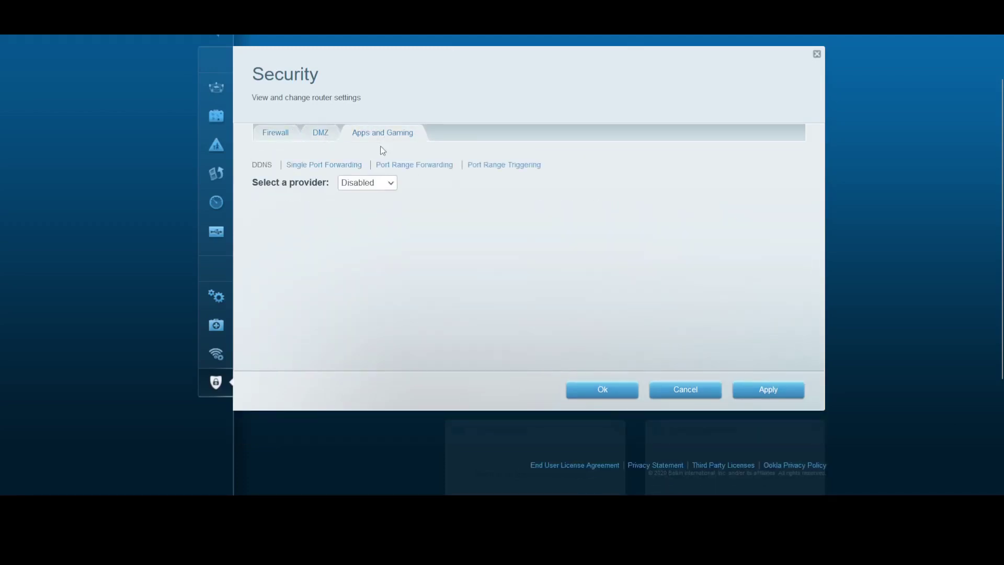
pyautogui.click(344, 166)
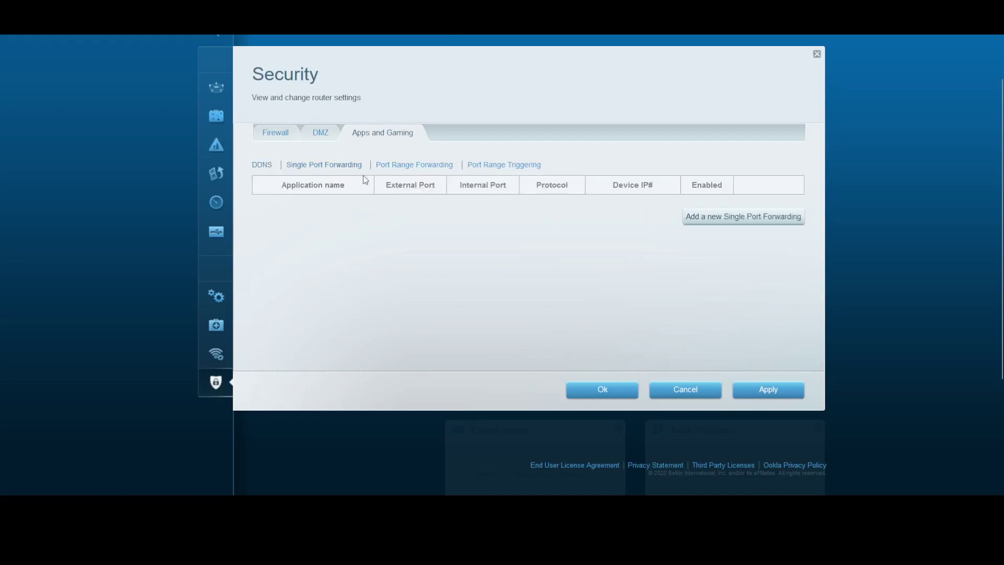
pyautogui.click(408, 168)
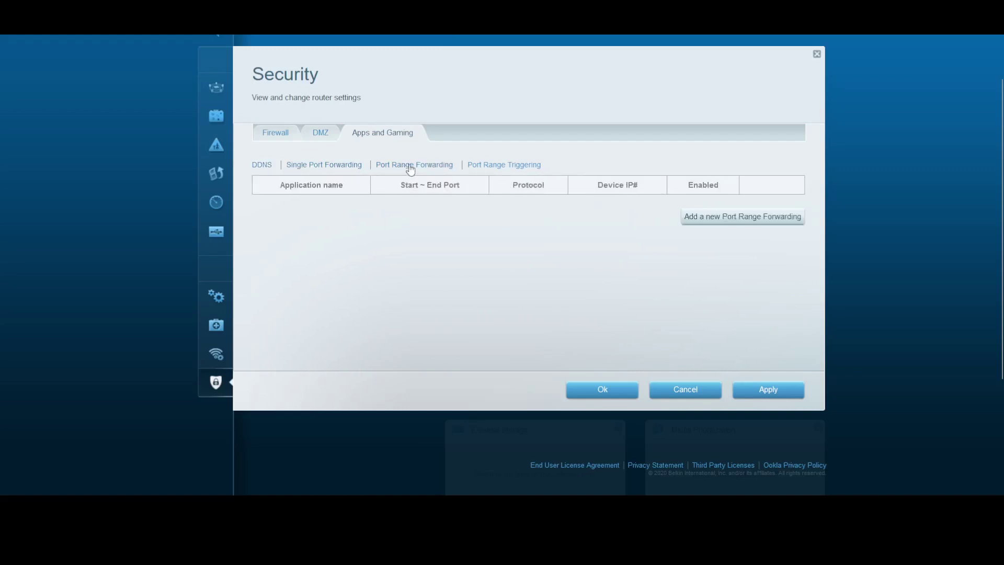
# Add then discard empty port range and single port forwarding rows, then return to Connectivity
pyautogui.click(732, 222)
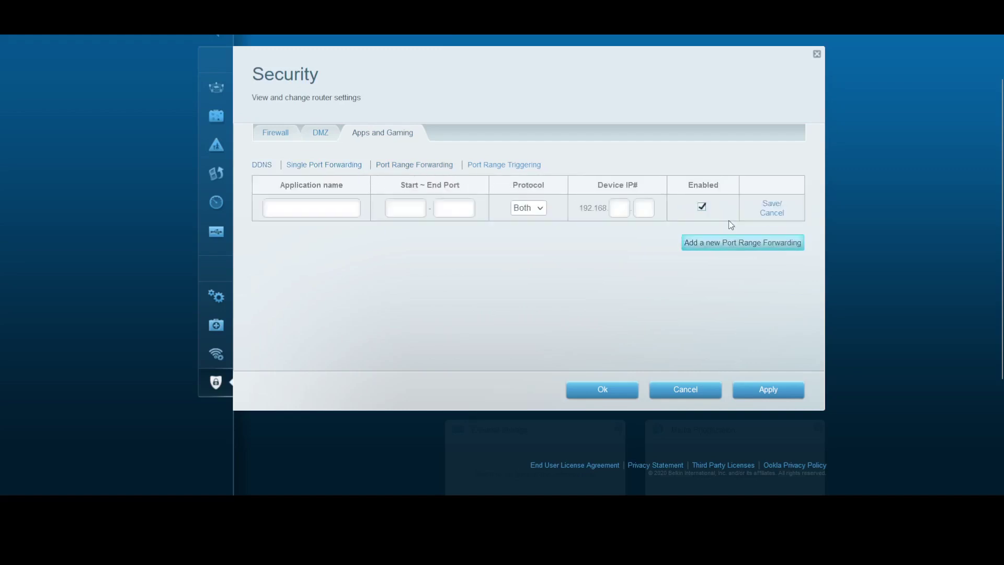
pyautogui.click(772, 212)
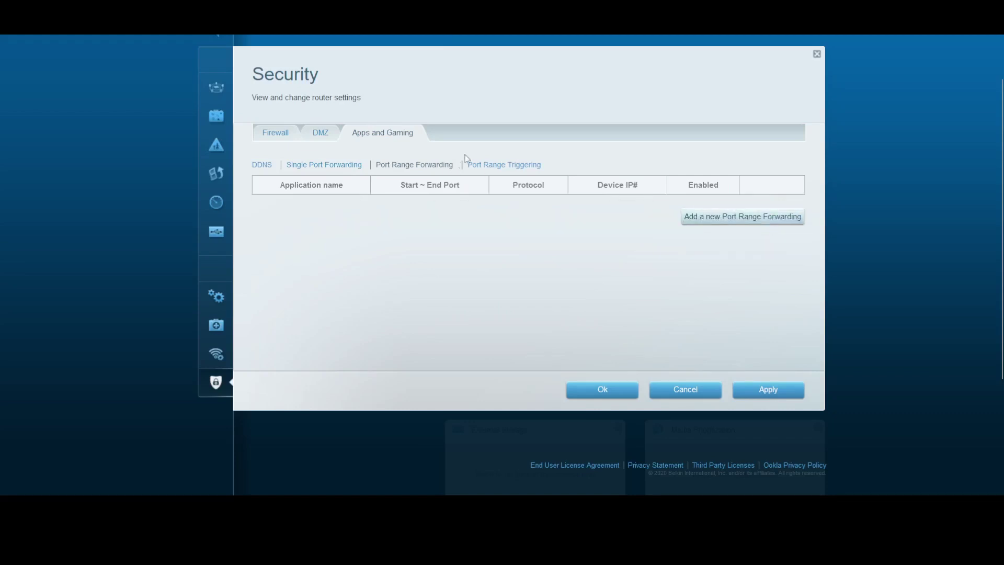
pyautogui.click(320, 160)
pyautogui.click(769, 217)
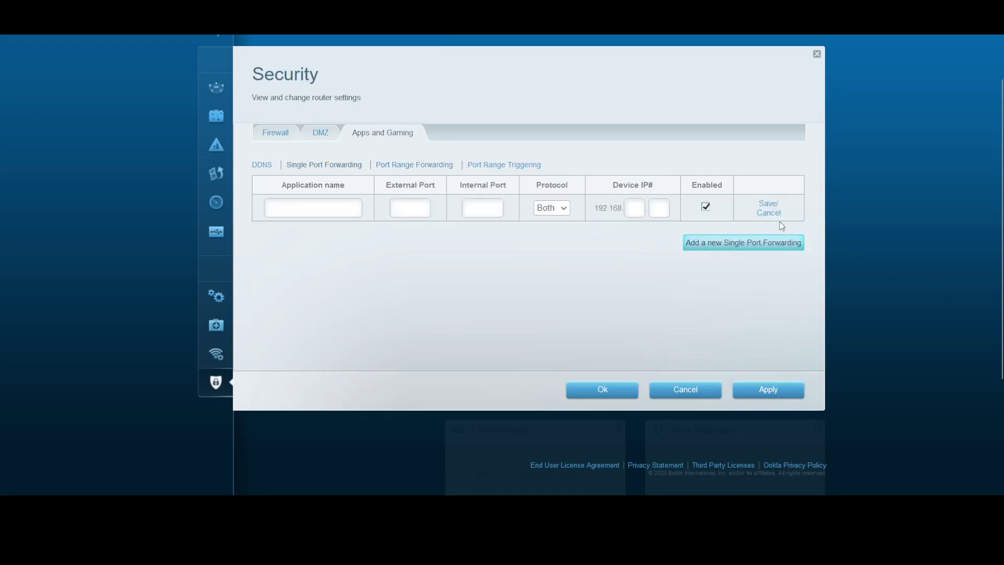
pyautogui.click(772, 212)
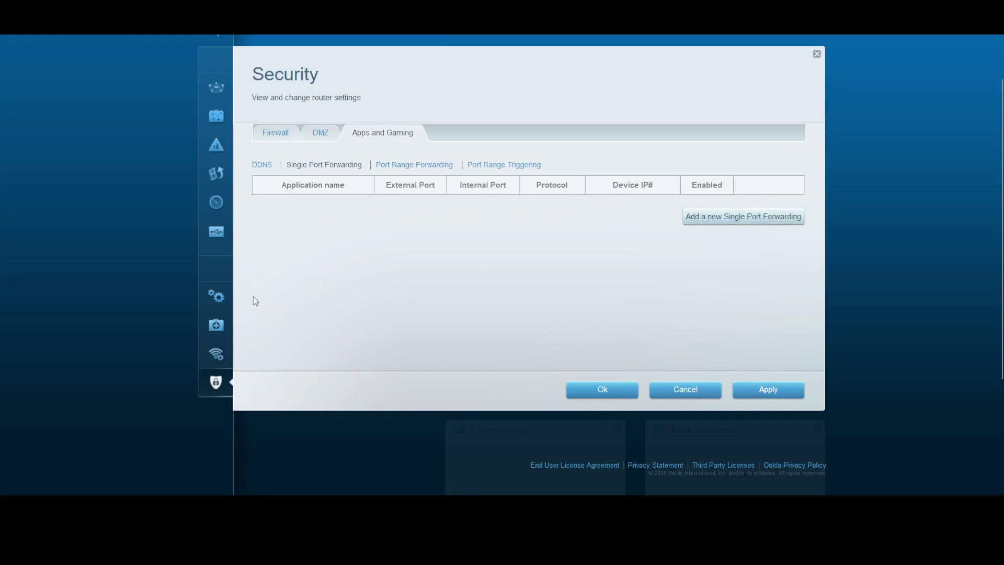
pyautogui.click(216, 295)
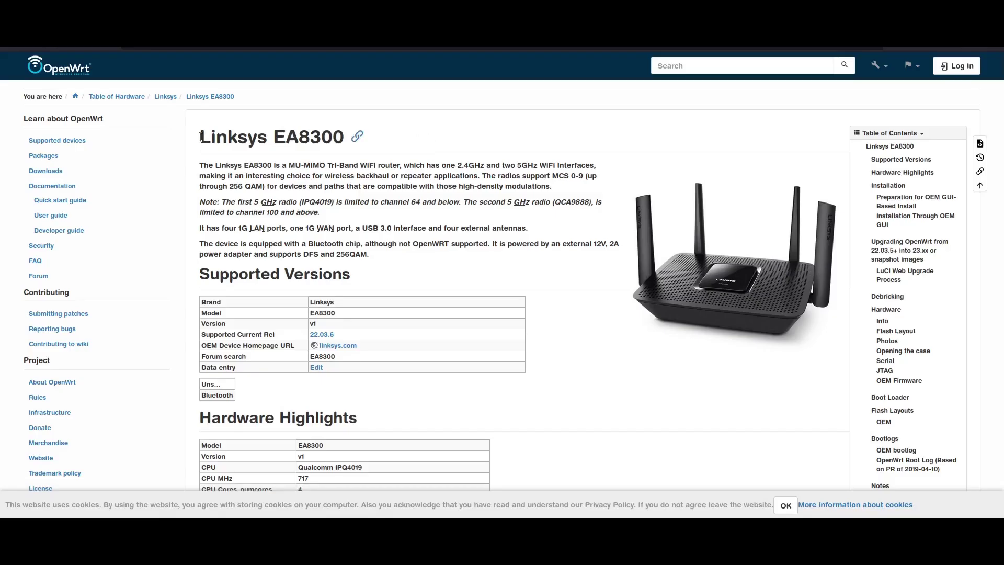
# Scroll the EA8300 wiki page down to the 'Preparation for OEM GUI-Based Install' heading
pyautogui.moveTo(201, 137); pyautogui.dragTo(349, 138)
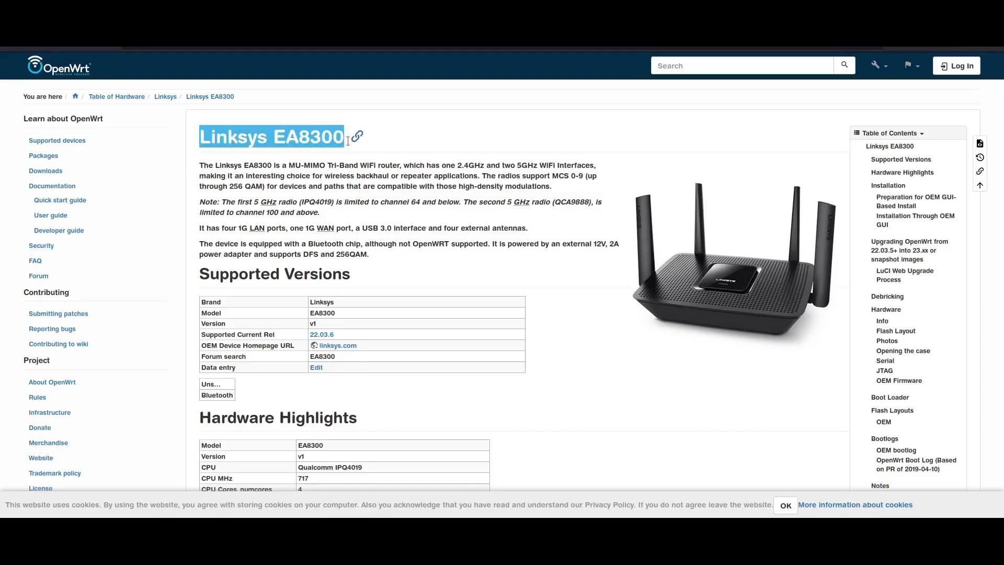
pyautogui.click(241, 124)
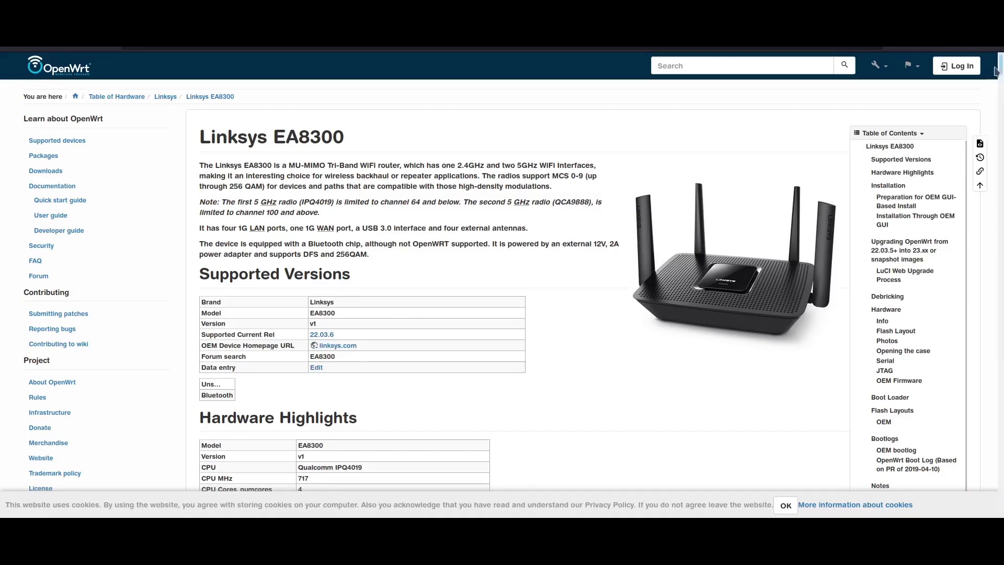
pyautogui.scroll(-6, 563, 282)
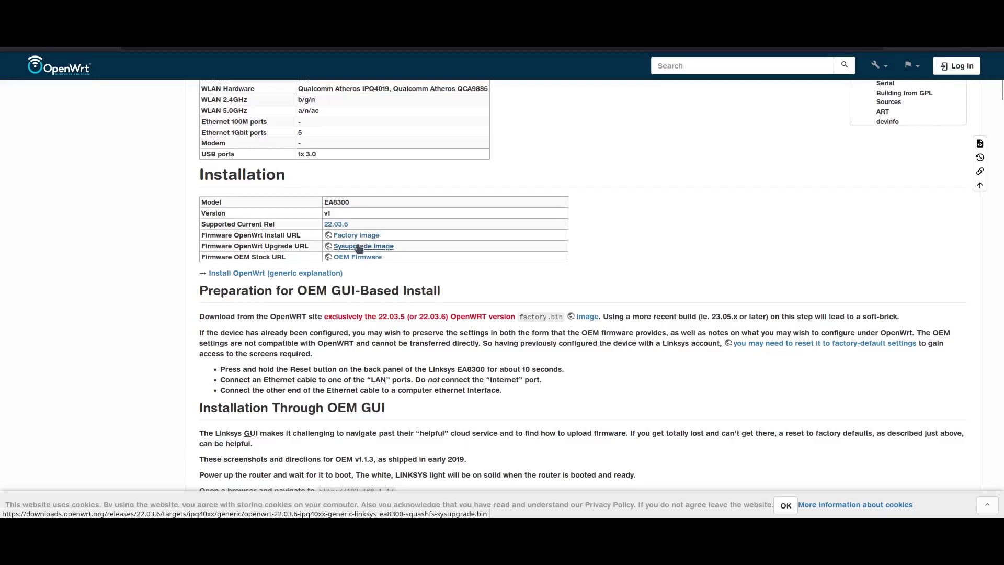
pyautogui.scroll(-3, 262, 235)
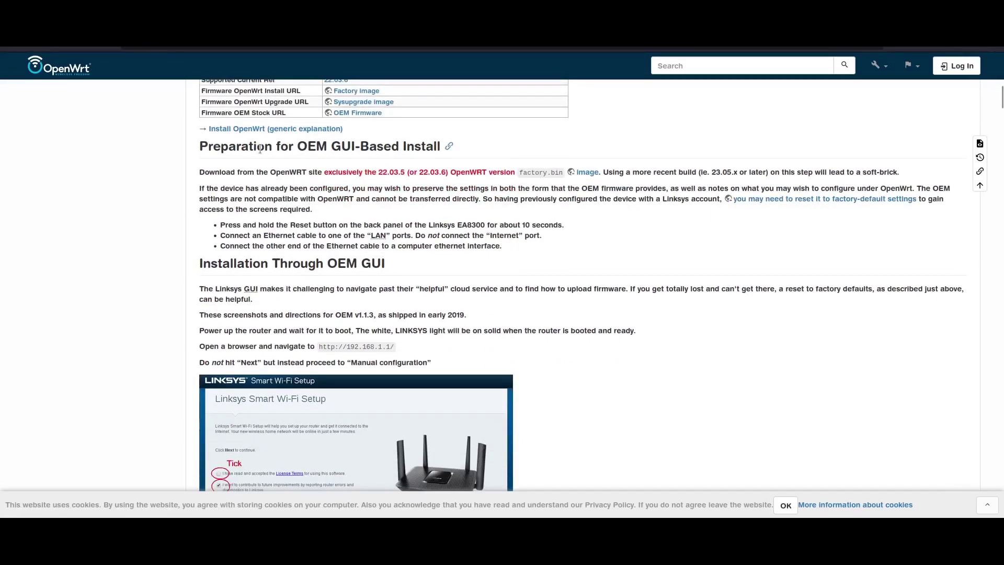
pyautogui.tripleClick(260, 149)
pyautogui.click(256, 147)
# Highlight the 'exclusively the 22.03.5 (or 22.03.6) OpenWRT version' requirement
pyautogui.moveTo(299, 146); pyautogui.dragTo(356, 148)
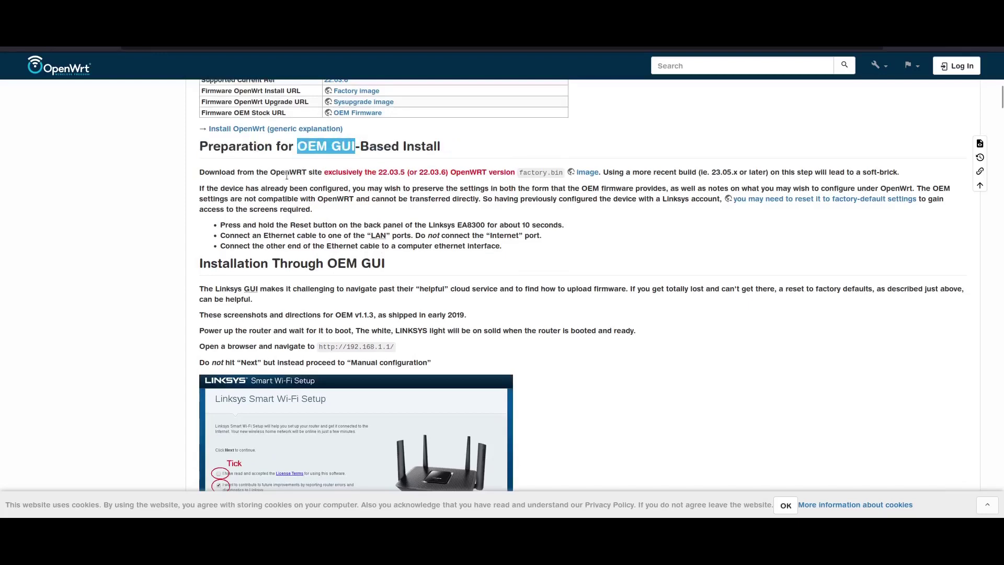
pyautogui.click(267, 173)
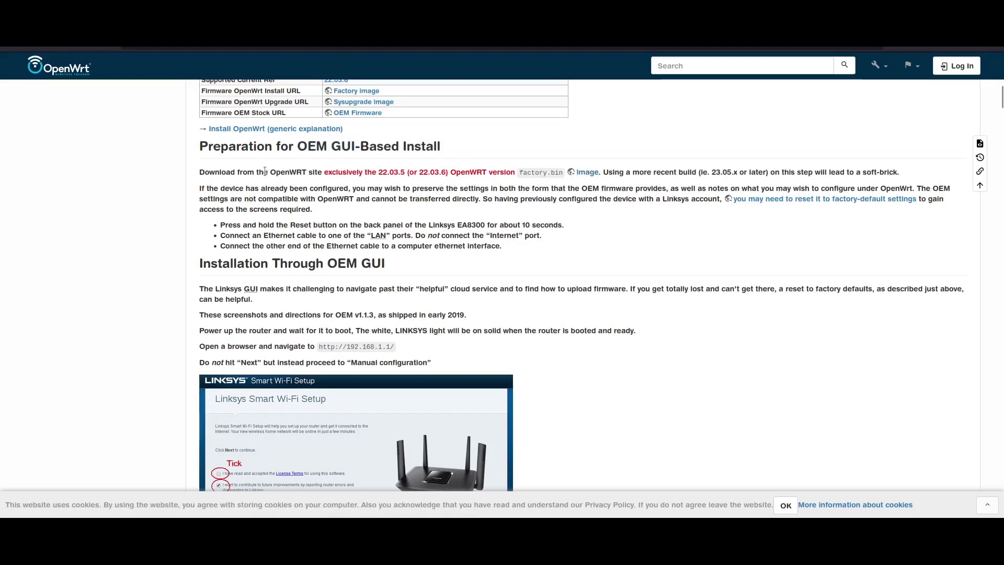
pyautogui.moveTo(332, 171); pyautogui.dragTo(388, 173)
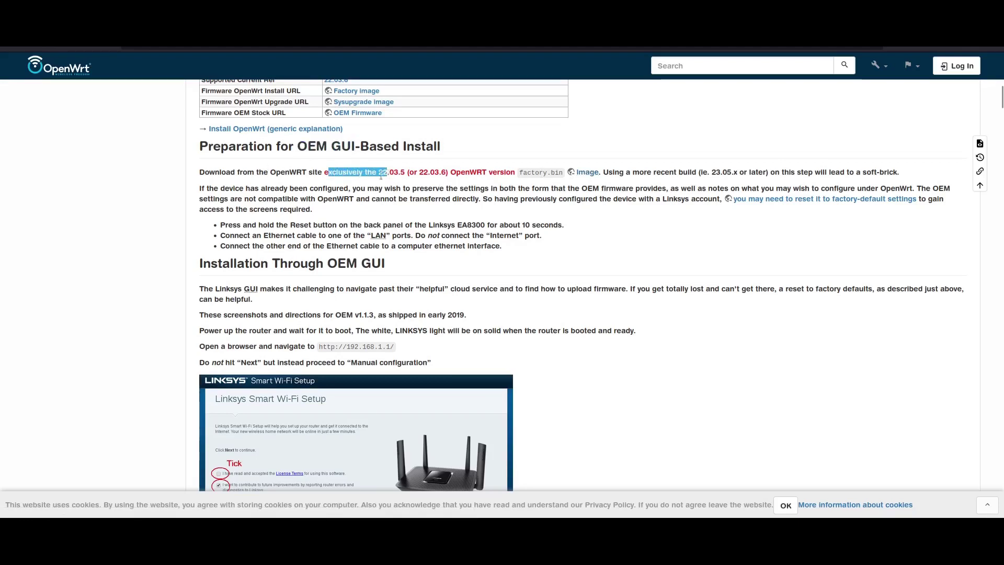
pyautogui.click(307, 172)
pyautogui.moveTo(322, 174); pyautogui.dragTo(512, 172)
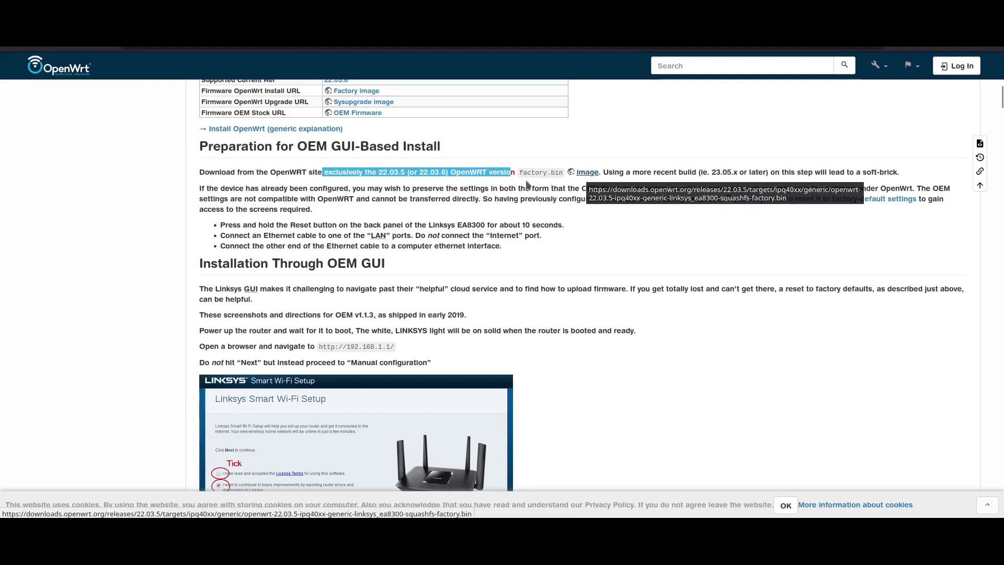
pyautogui.scroll(-3, 282, 144)
pyautogui.moveTo(301, 144); pyautogui.dragTo(482, 144)
pyautogui.click(234, 170)
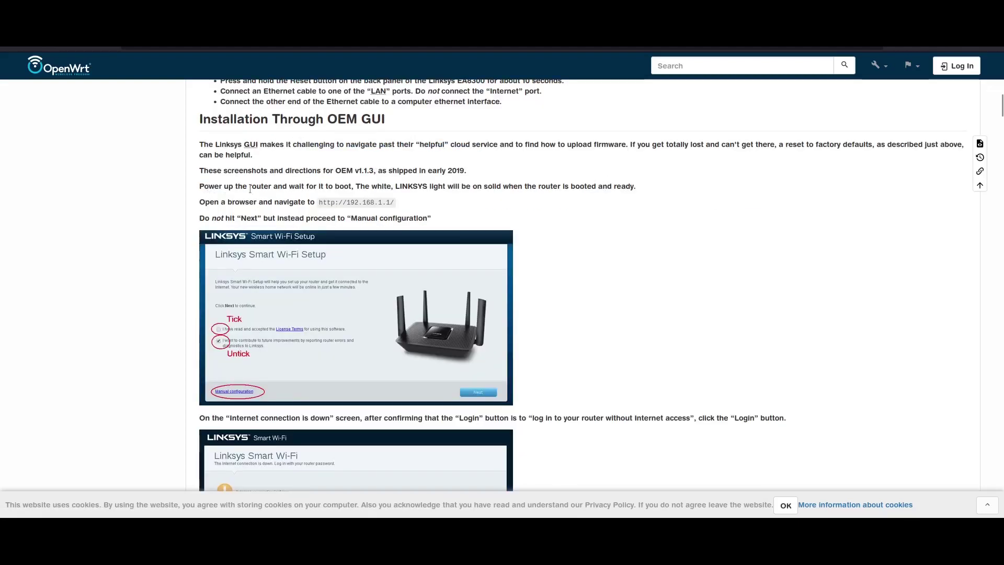
pyautogui.moveTo(317, 202); pyautogui.dragTo(395, 203)
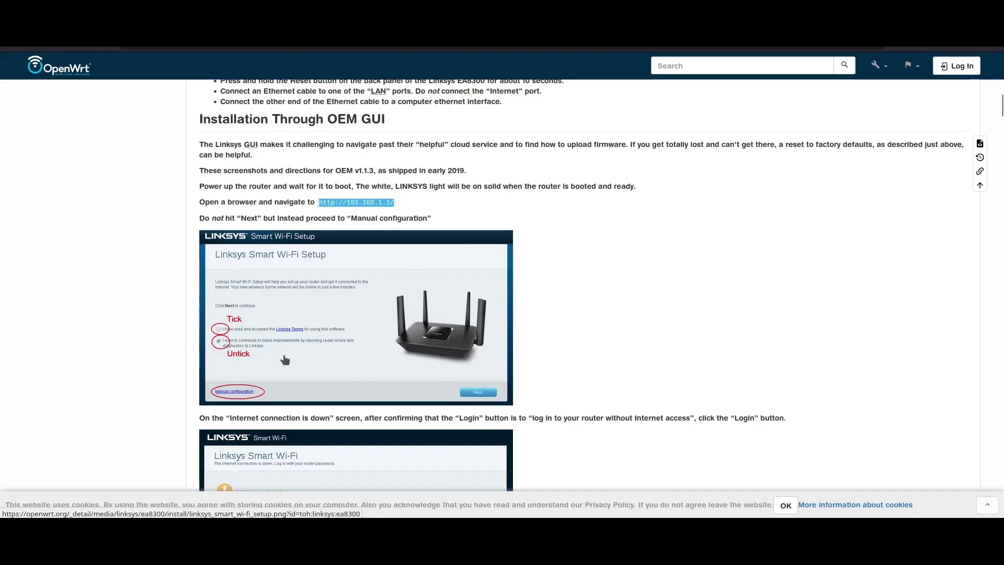
# Zoom the page in and scroll through the OEM GUI screenshots to the Connectivity/factory.bin step
pyautogui.hotkey('ctrl', '+')
pyautogui.hotkey('ctrl', '+')
pyautogui.hotkey('ctrl', '+')
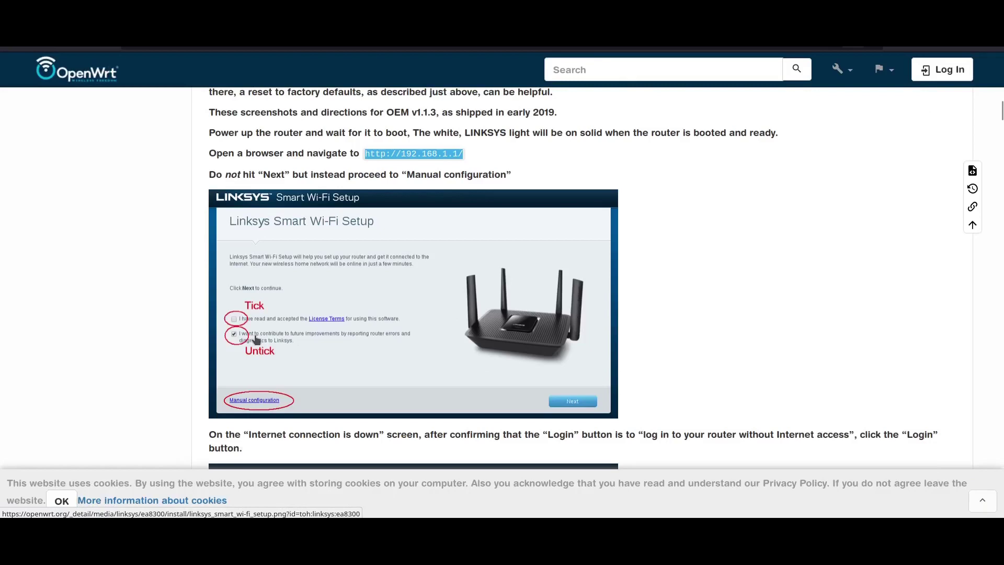
pyautogui.scroll(-3, 256, 340)
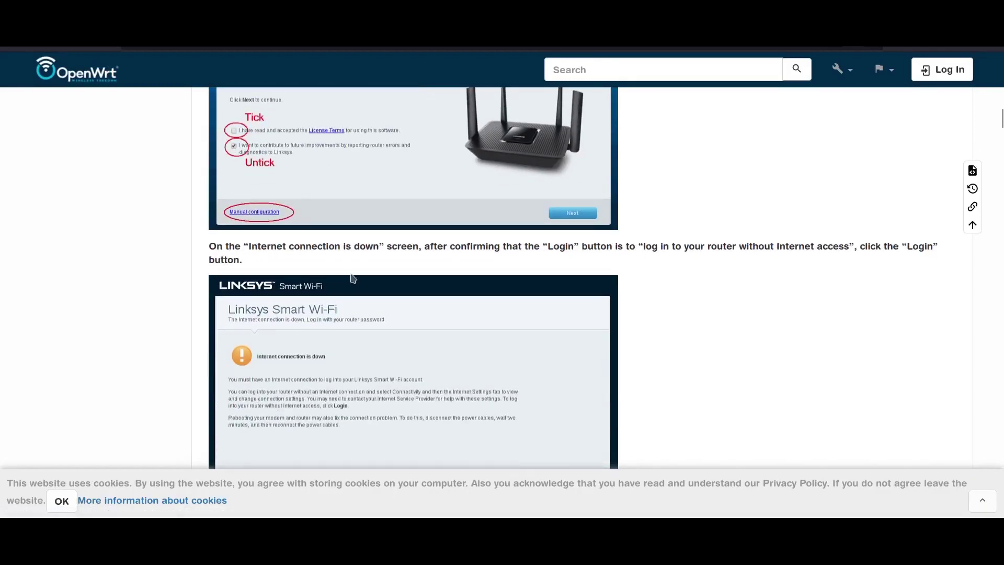
pyautogui.scroll(-2, 353, 279)
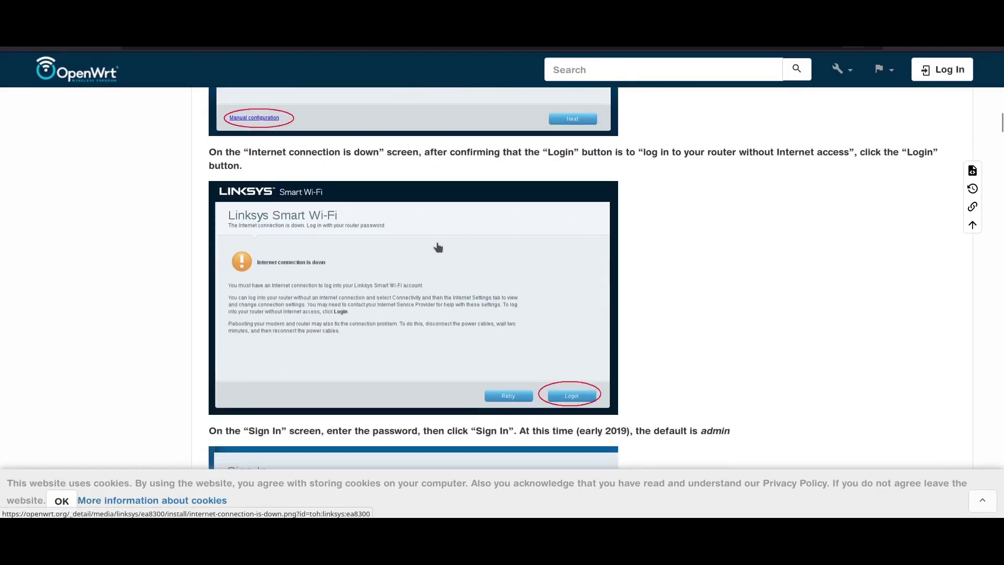
pyautogui.scroll(-3, 578, 266)
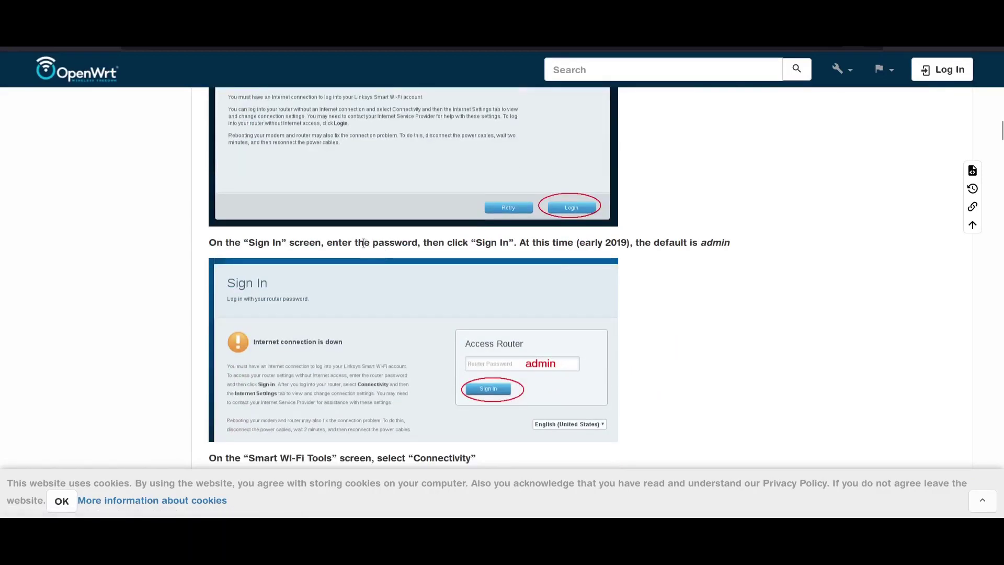
pyautogui.scroll(-2, 363, 243)
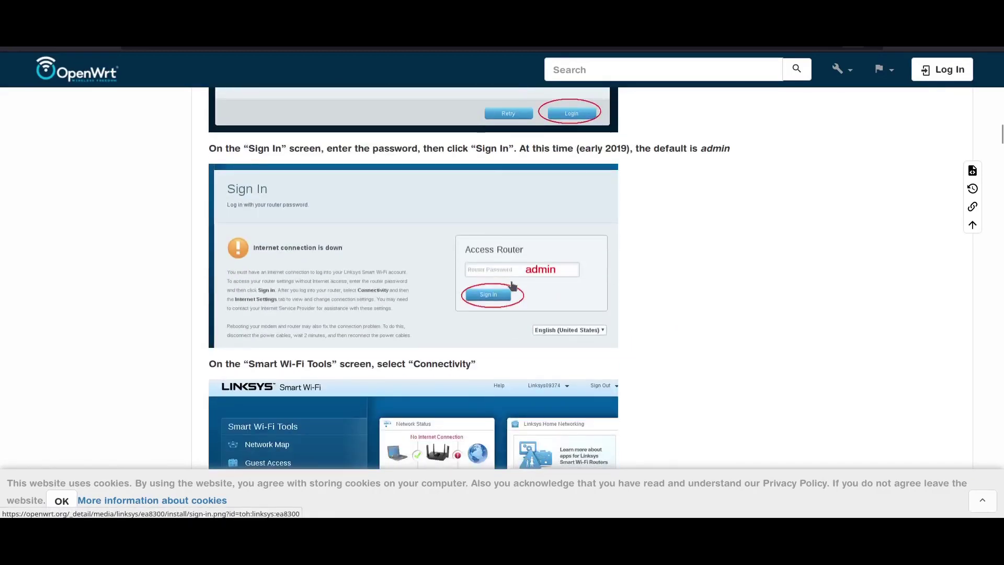
pyautogui.scroll(-5, 513, 285)
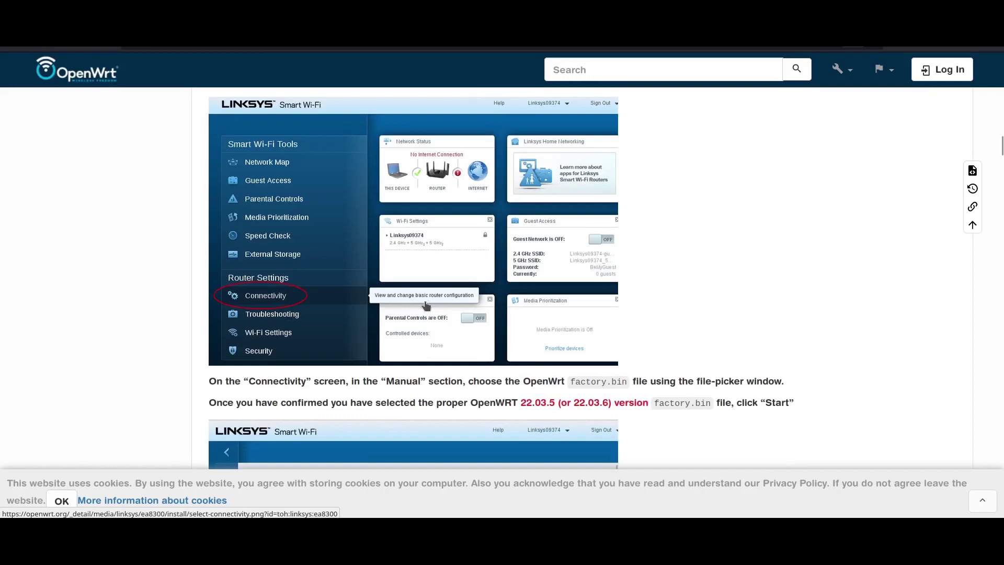
pyautogui.scroll(-2, 505, 311)
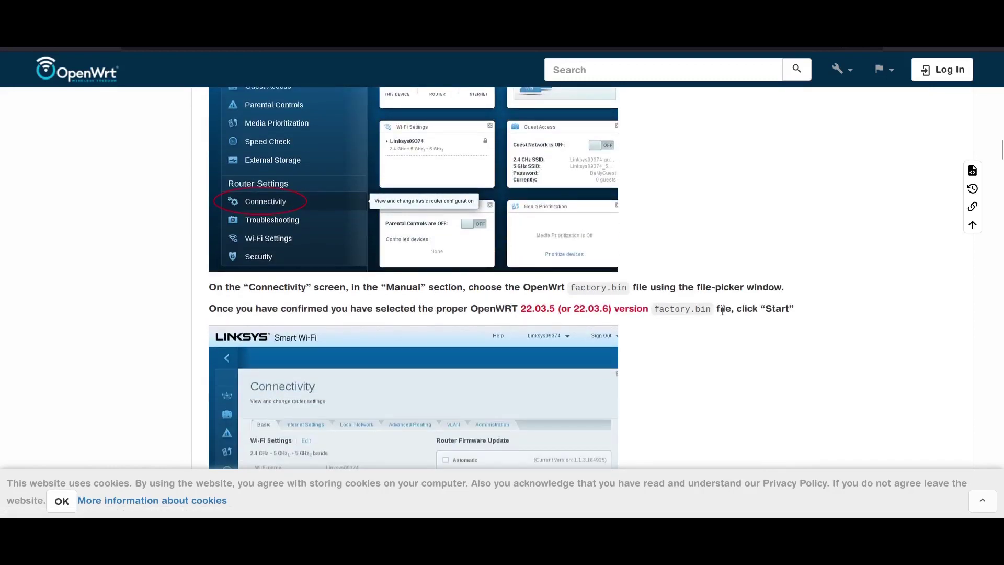
# Highlight the required 22.03.5 (or 22.03.6) version in the confirmation line
pyautogui.tripleClick(703, 309)
pyautogui.click(515, 303)
pyautogui.moveTo(515, 308); pyautogui.dragTo(644, 306)
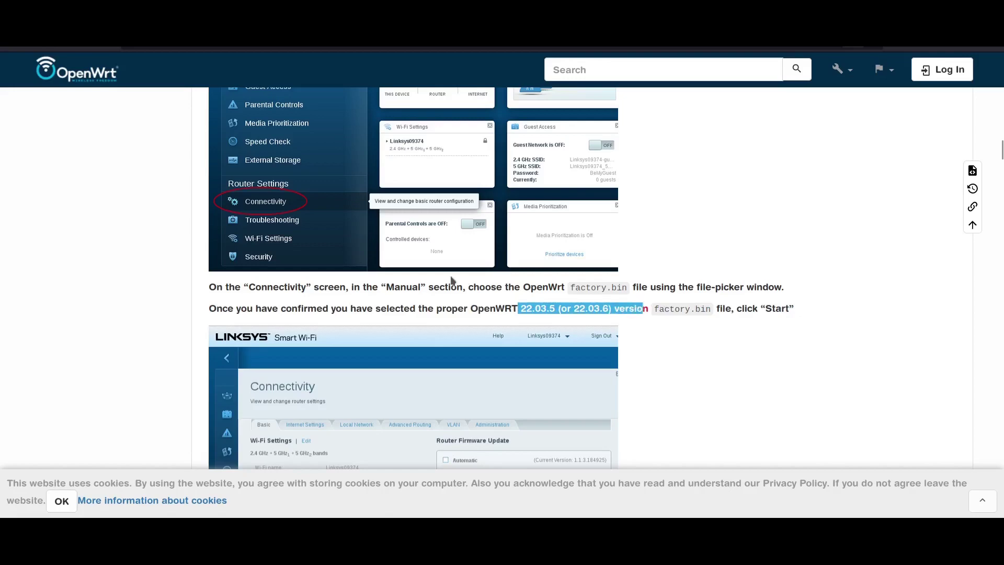
pyautogui.scroll(-4, 453, 280)
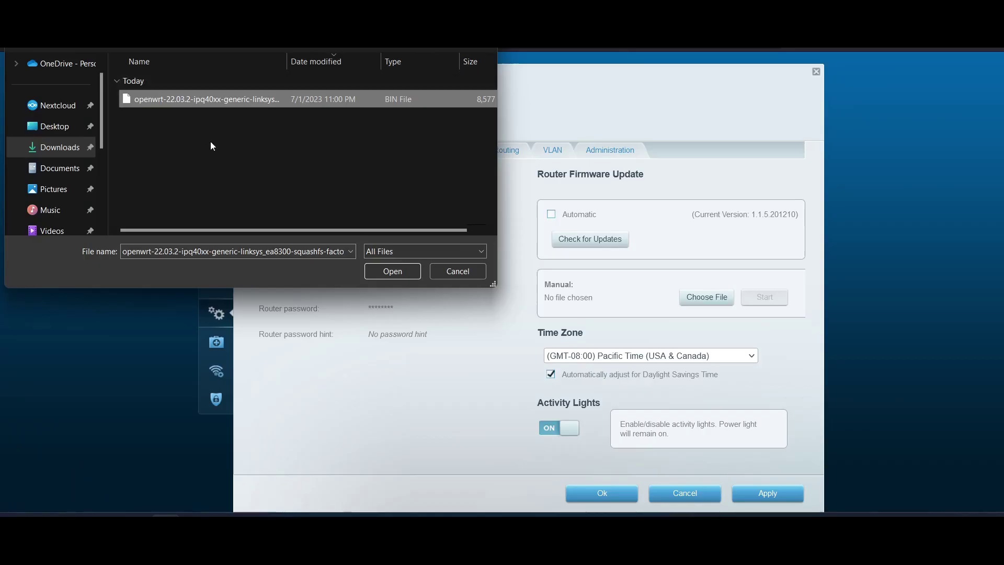
# Choose openwrt-22.03.2-ipq40xx-generic-linksys_ea8300-squashfs-factory.bin from Downloads as the update file
pyautogui.moveTo(287, 61); pyautogui.dragTo(443, 61)
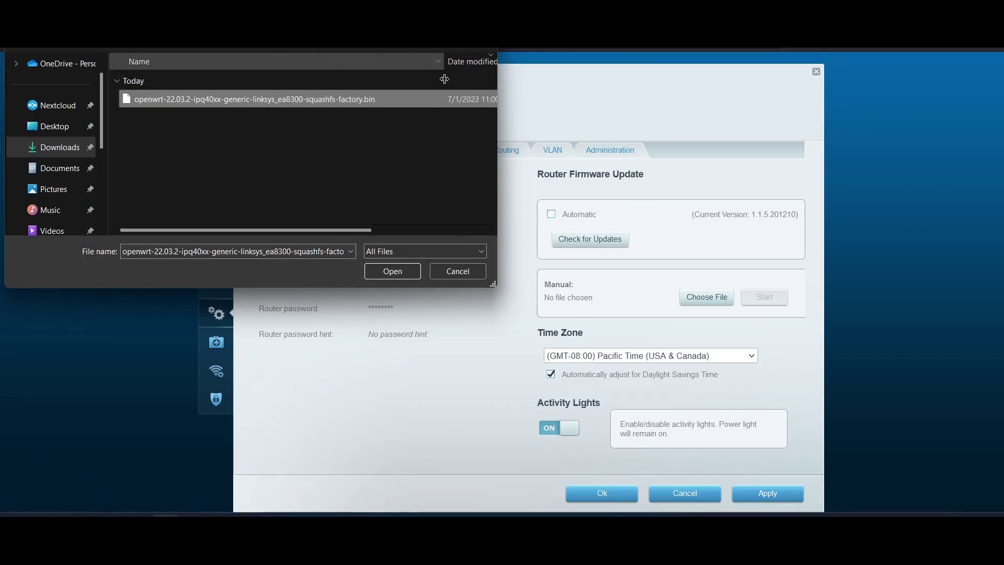
pyautogui.click(369, 103)
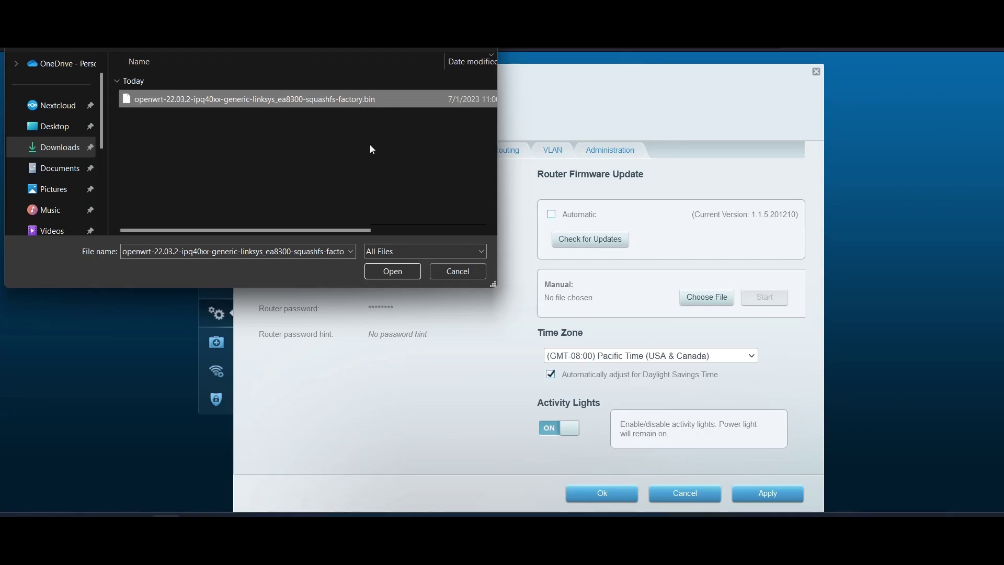
pyautogui.press('Escape')
pyautogui.press('Return')
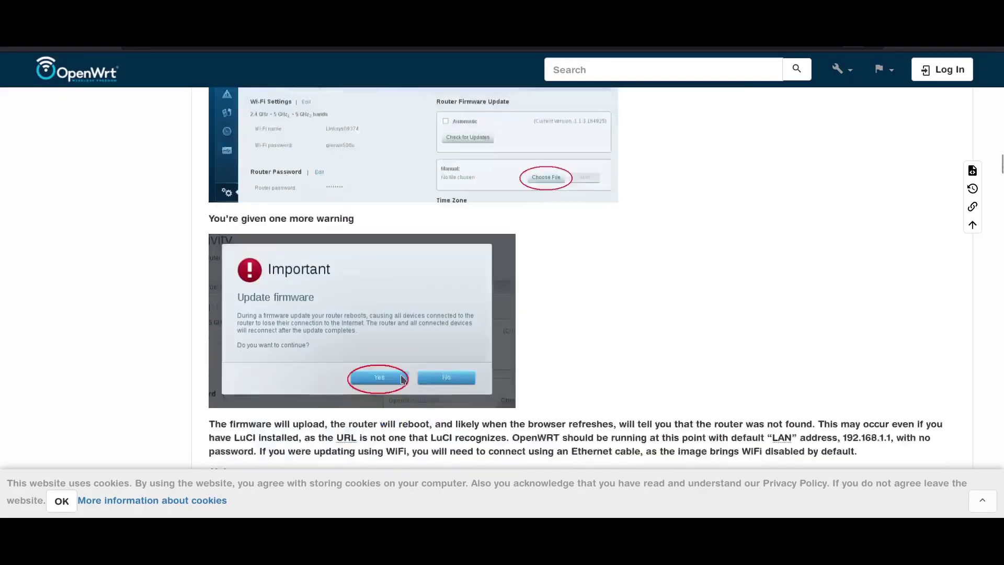
# Review the note about the router rebooting and start the firmware upload
pyautogui.scroll(-2, 575, 277)
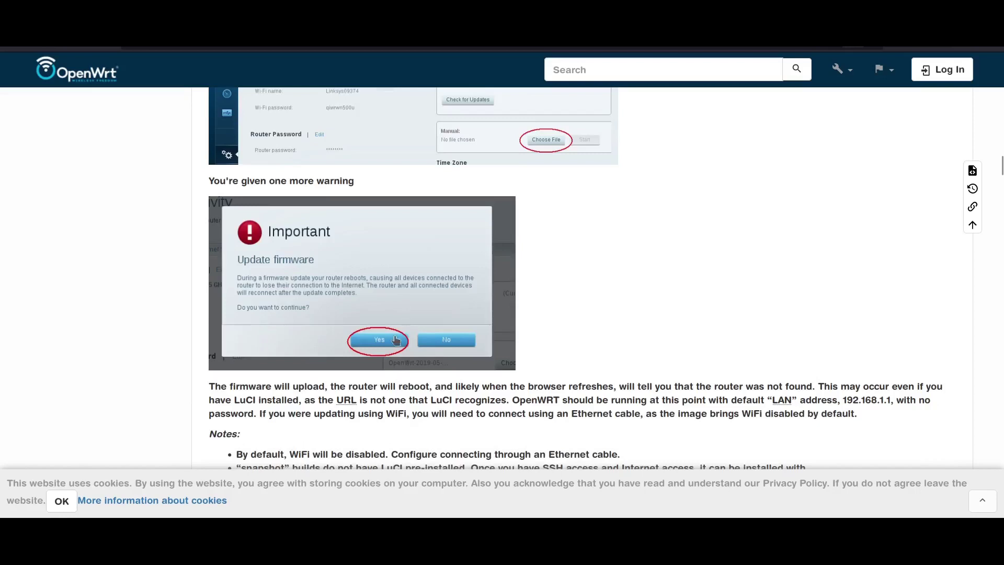
pyautogui.scroll(-3, 356, 369)
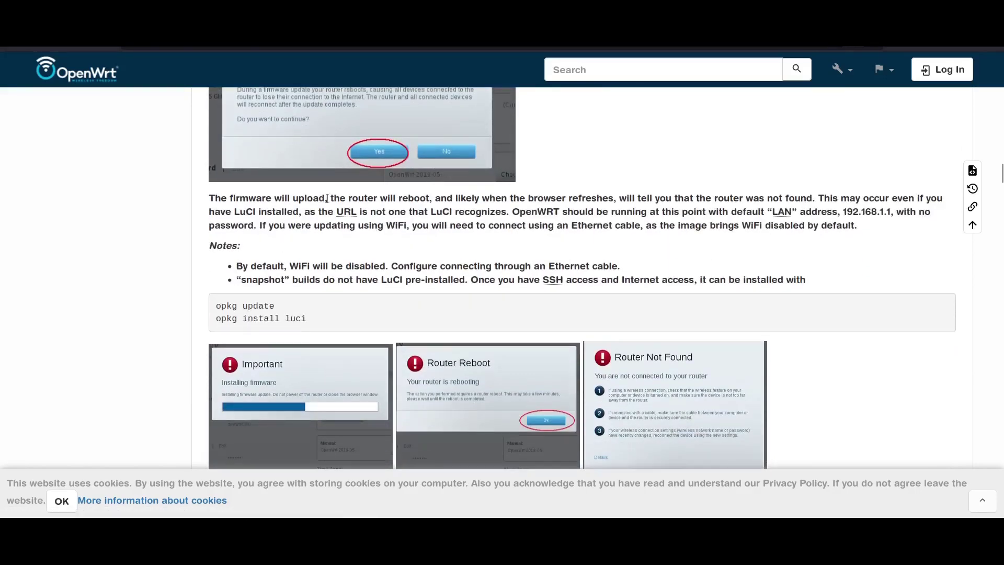
pyautogui.moveTo(327, 199); pyautogui.dragTo(660, 199)
pyautogui.click(664, 198)
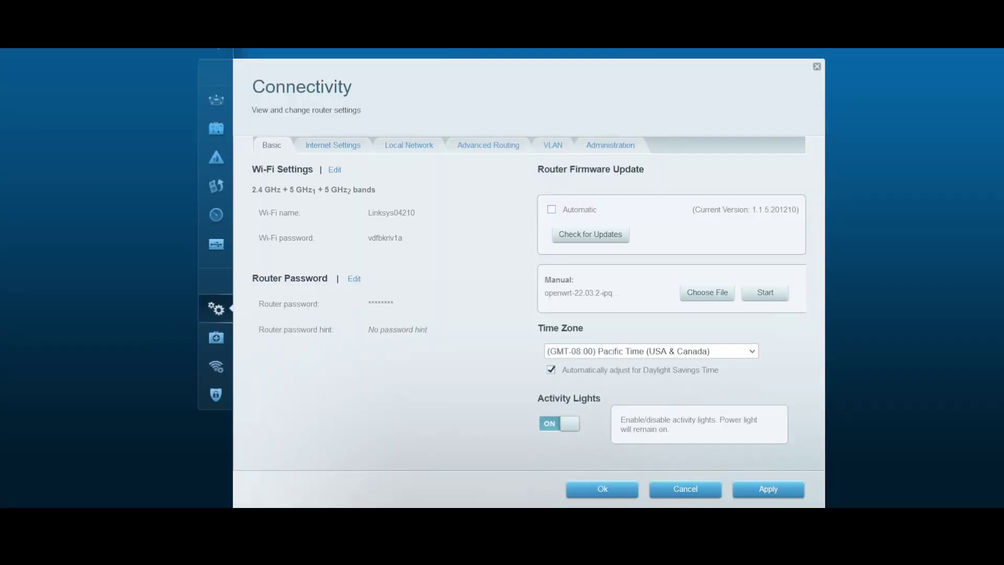
pyautogui.click(766, 293)
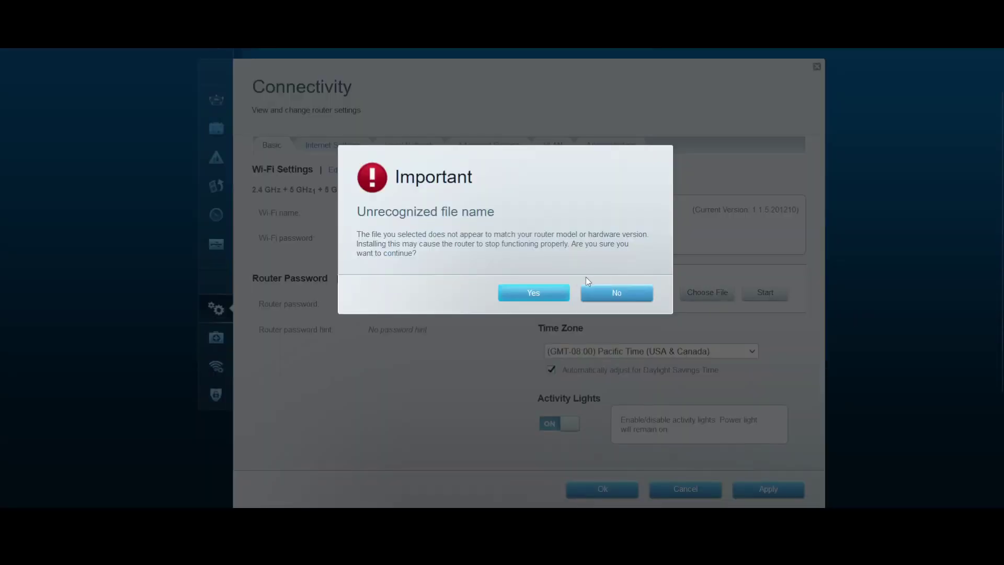
# Accept the Unrecognized file name and Update firmware warnings, then acknowledge the Router Reboot notice
pyautogui.click(557, 299)
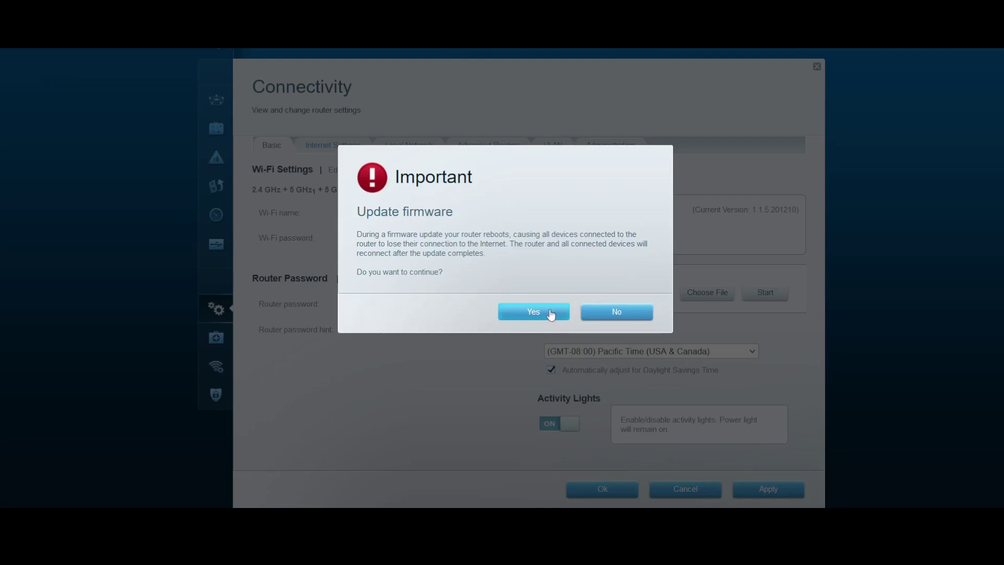
pyautogui.click(551, 315)
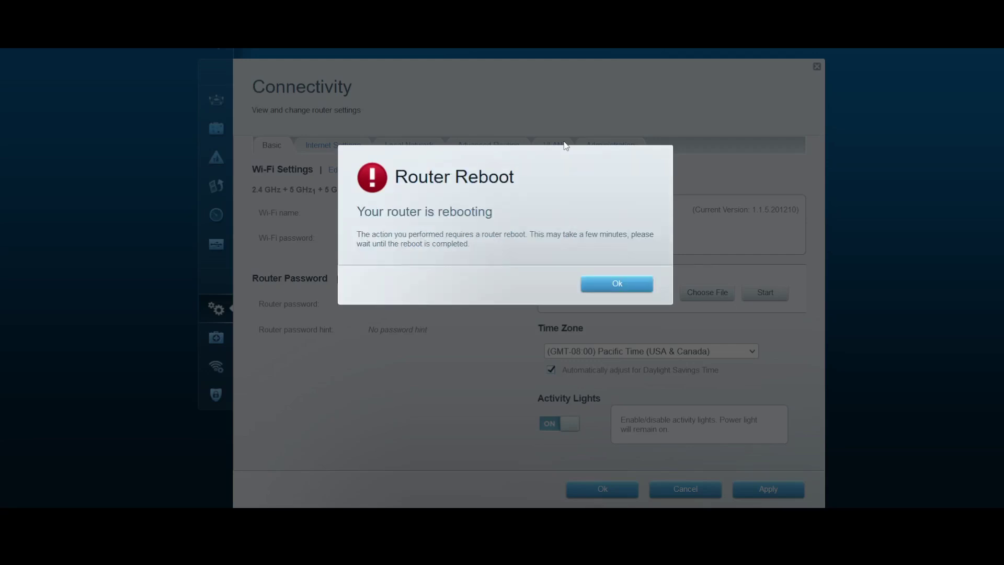
pyautogui.click(602, 287)
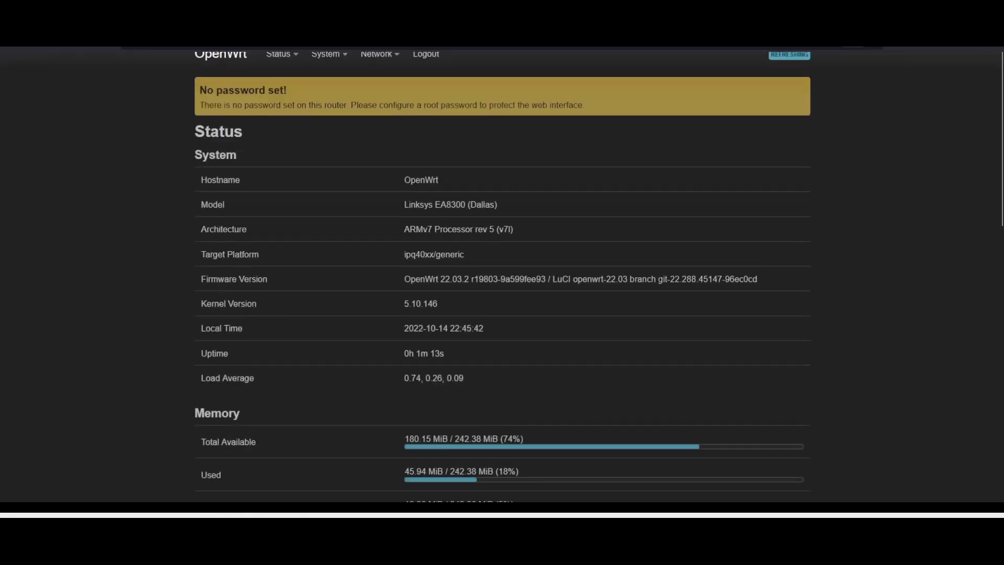
# Point out the Linksys EA8300 (Dallas) model, target platform and OpenWrt 22.03.2 firmware version
pyautogui.tripleClick(455, 206)
pyautogui.tripleClick(432, 251)
pyautogui.tripleClick(437, 277)
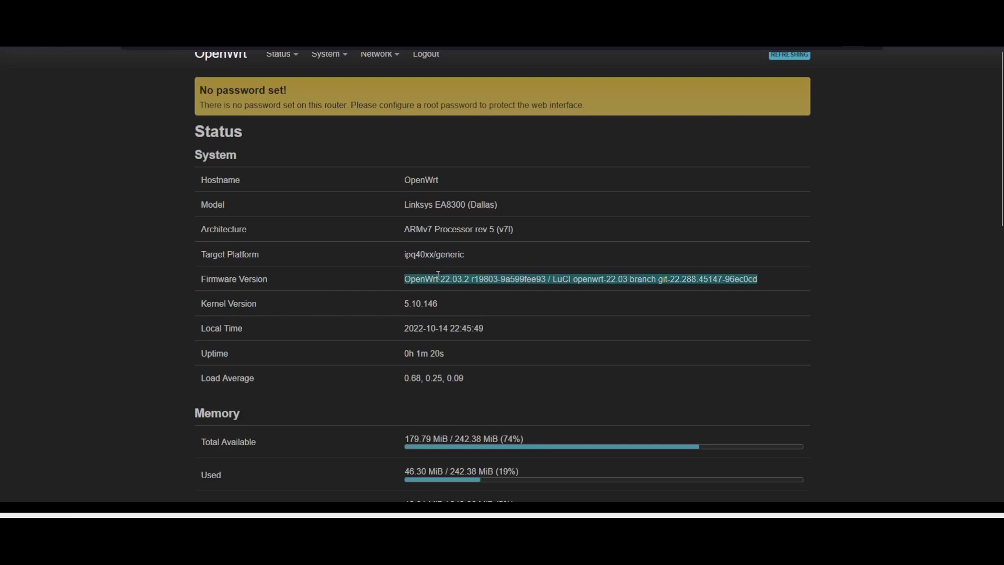
pyautogui.doubleClick(438, 279)
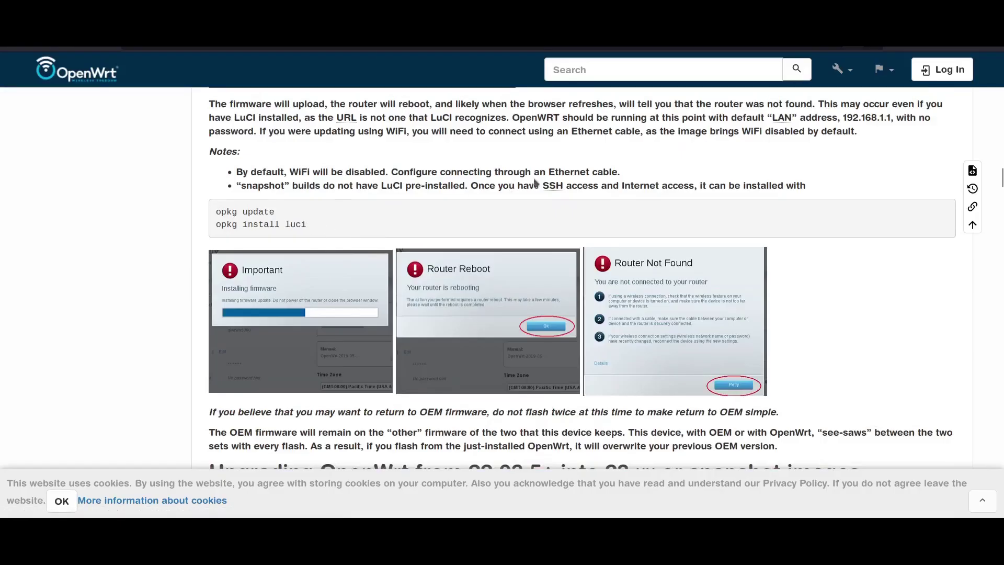
# Scroll the wiki to the 'Upgrading OpenWrt from 22.03.5+ into 23.xx' heading
pyautogui.moveTo(549, 172); pyautogui.dragTo(613, 186)
pyautogui.click(578, 184)
pyautogui.scroll(-5, 408, 249)
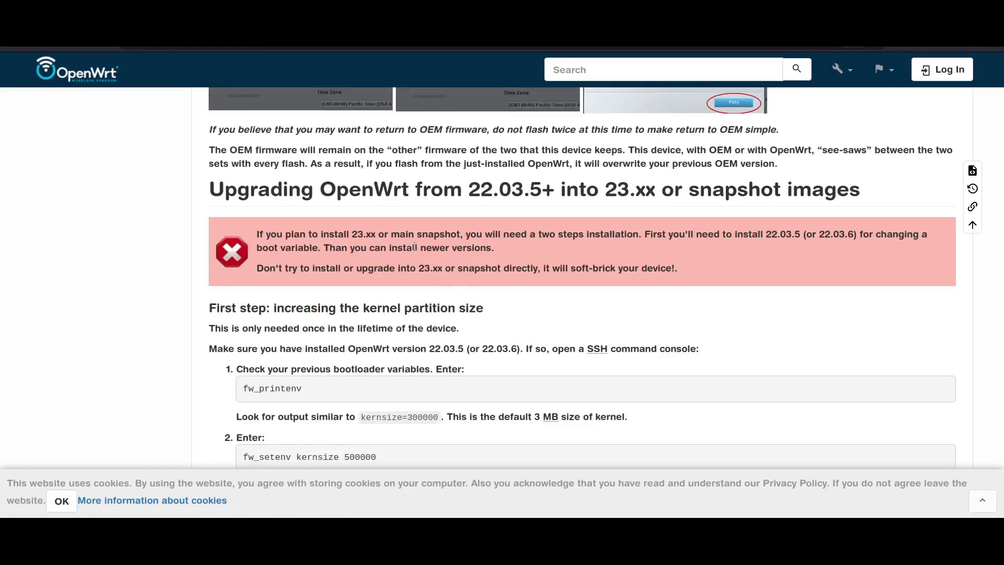
pyautogui.scroll(-2, 409, 249)
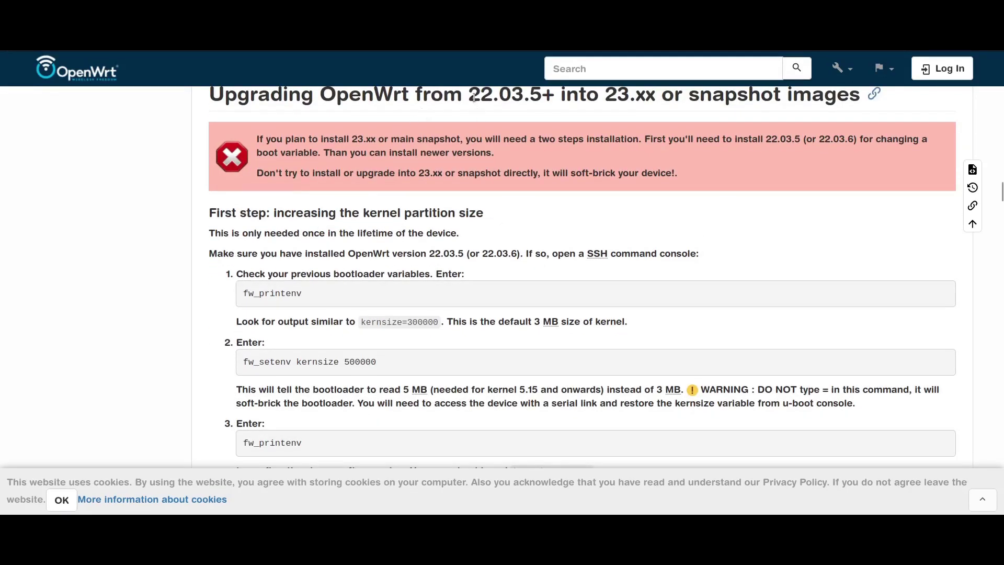
pyautogui.moveTo(474, 98); pyautogui.dragTo(674, 99)
pyautogui.click(356, 192)
# Highlight the kernel partition size step title, its only-once note and the SSH prerequisite
pyautogui.moveTo(215, 234); pyautogui.dragTo(453, 235)
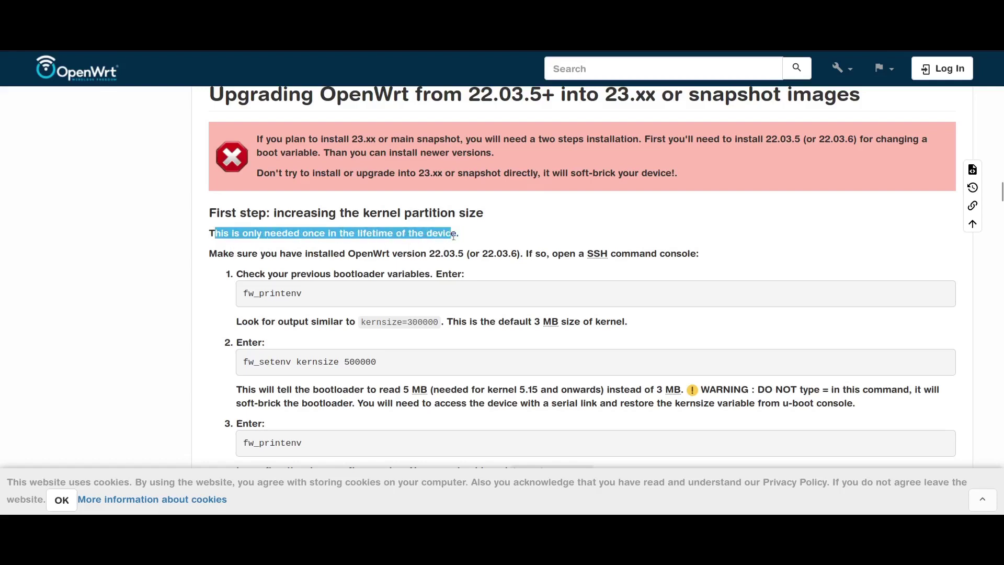
pyautogui.click(267, 229)
pyautogui.moveTo(275, 213); pyautogui.dragTo(469, 215)
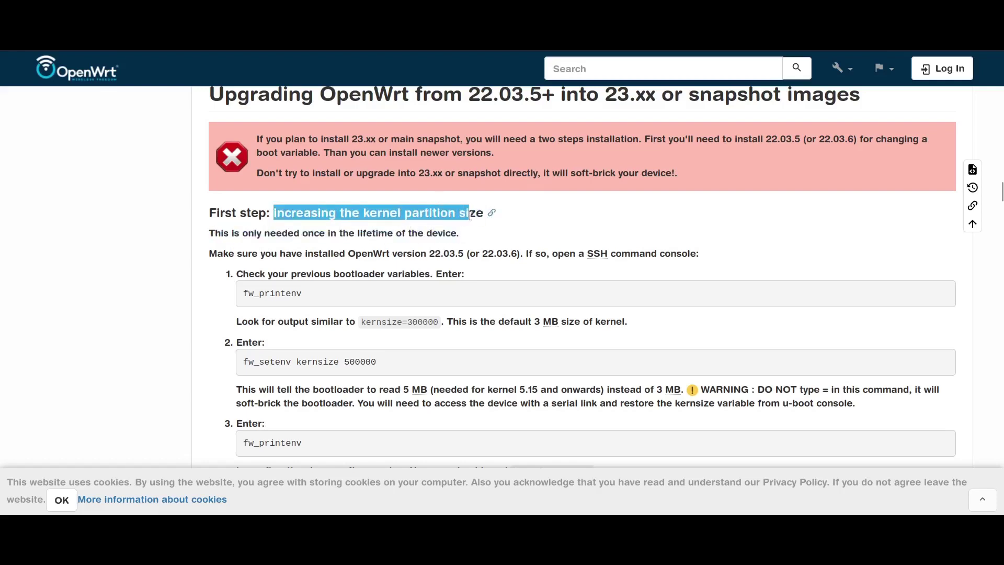
pyautogui.moveTo(210, 234); pyautogui.dragTo(344, 244)
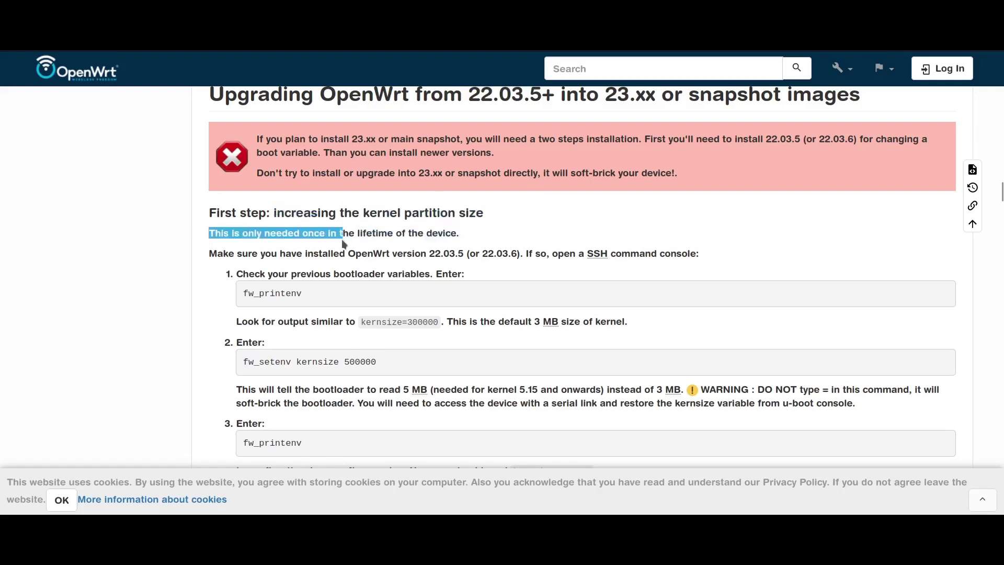
pyautogui.doubleClick(313, 233)
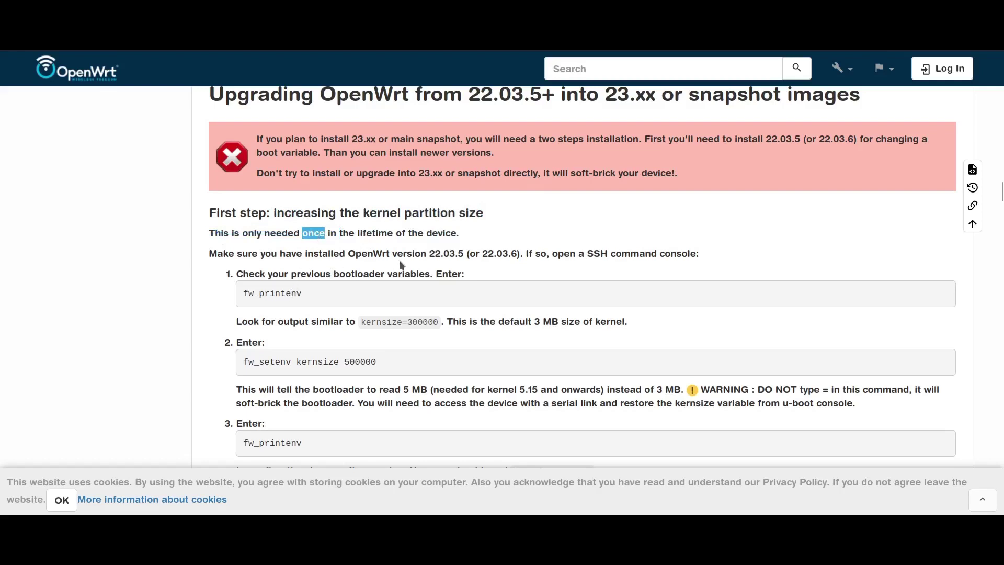
pyautogui.moveTo(583, 253); pyautogui.dragTo(614, 254)
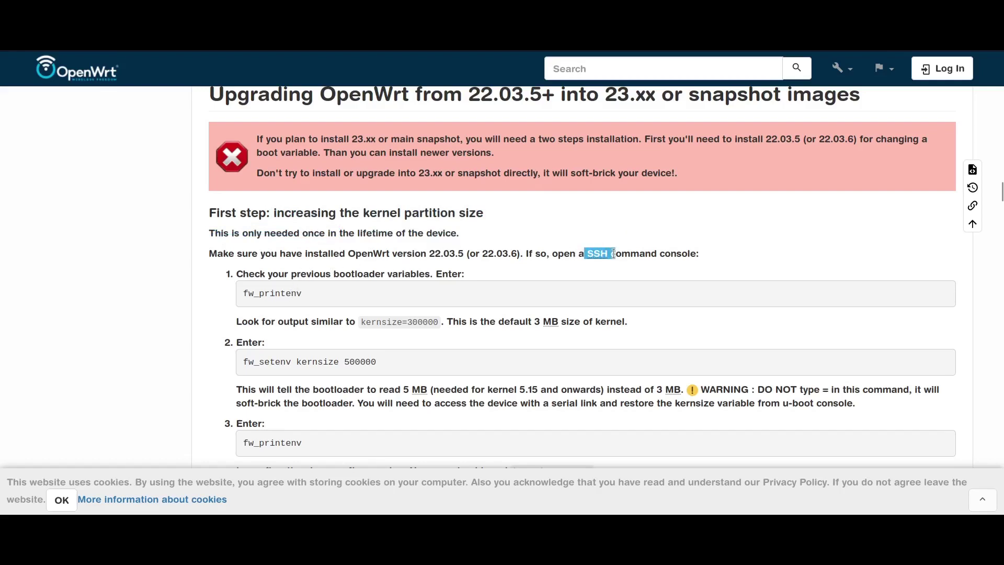
pyautogui.tripleClick(629, 256)
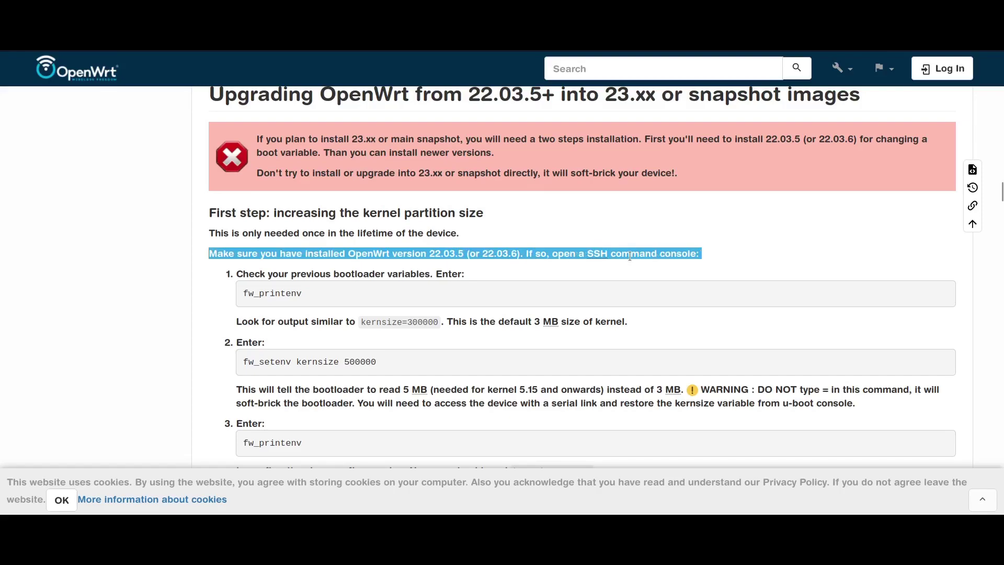
pyautogui.click(469, 258)
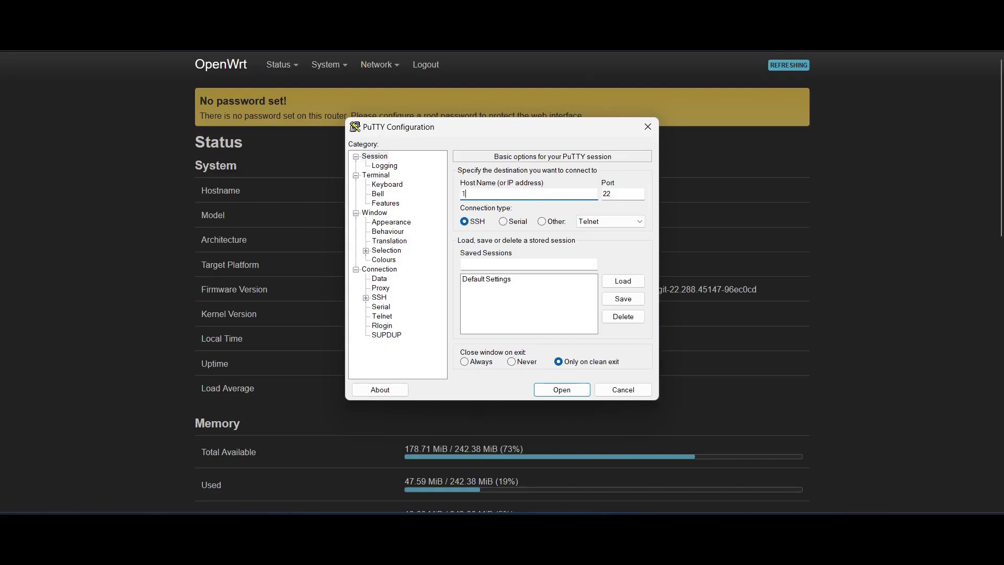
# Open a PuTTY SSH session to 192.168.1.1, connecting once past the host key alert
pyautogui.write('192.168.1.1')
pyautogui.click(537, 388)
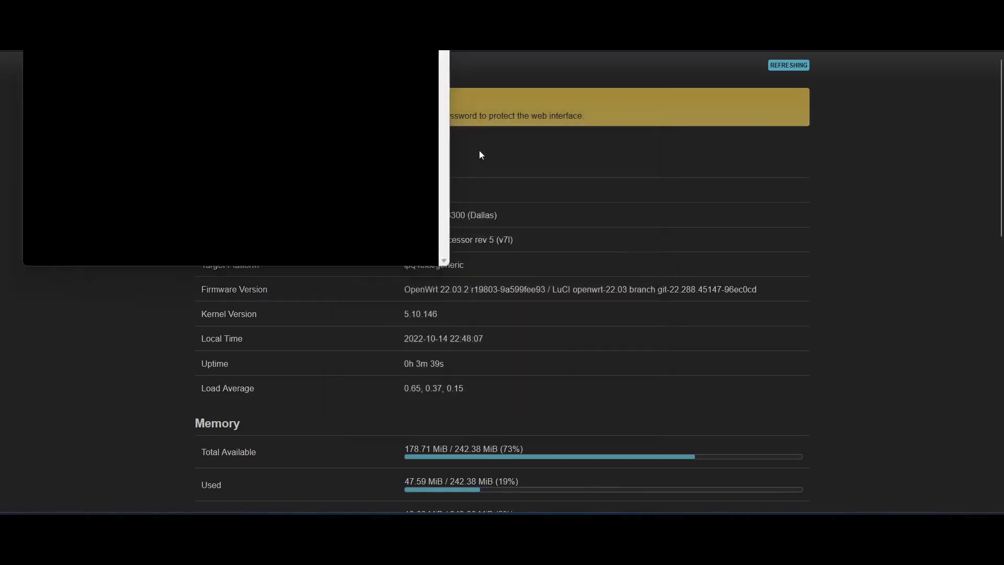
pyautogui.click(338, 270)
# Log in as root and mark the 5 MB kernel size note in the guide
pyautogui.moveTo(313, 18); pyautogui.dragTo(417, 244)
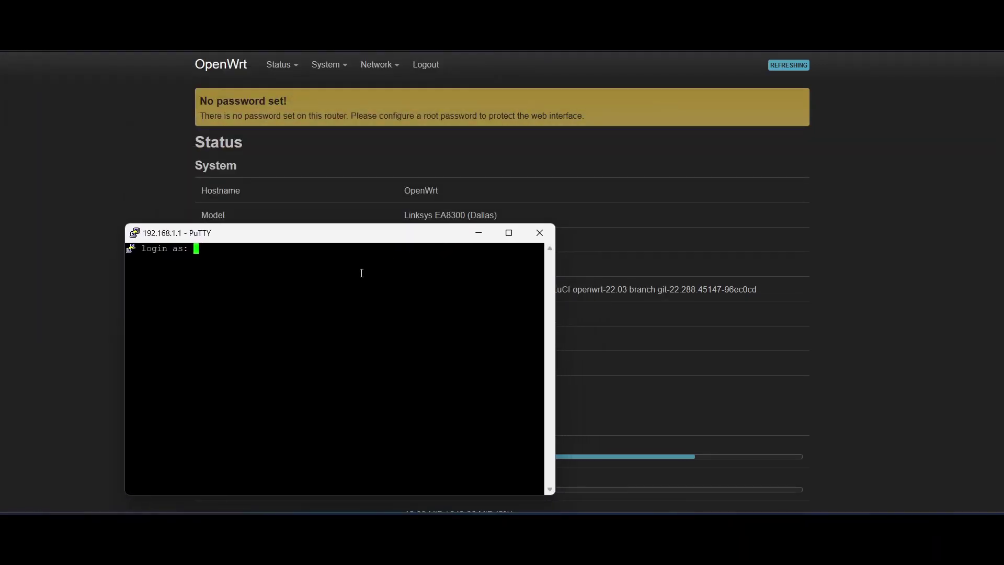
pyautogui.write('root')
pyautogui.press('Return')
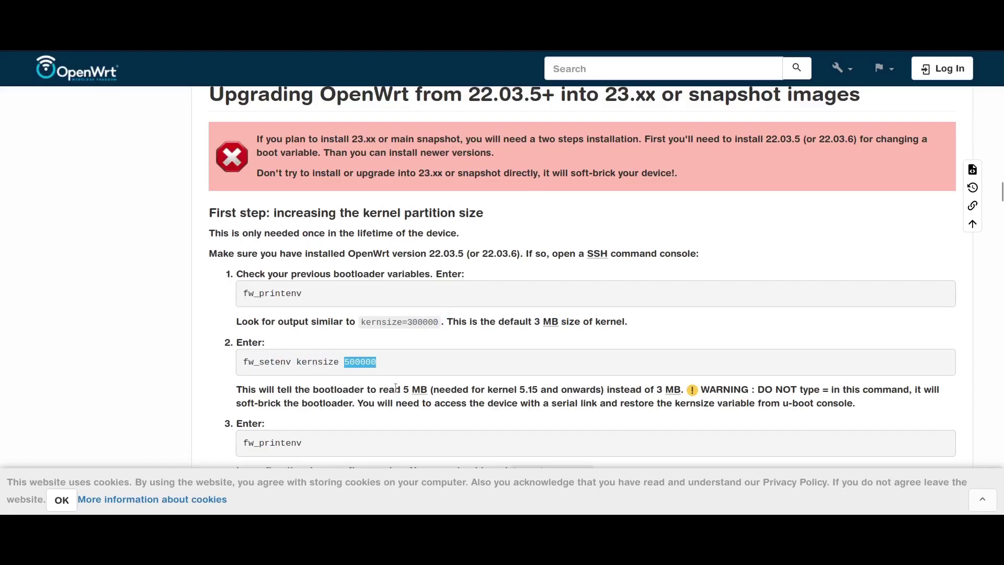
pyautogui.moveTo(401, 389); pyautogui.dragTo(440, 389)
pyautogui.click(506, 389)
pyautogui.scroll(-2, 840, 291)
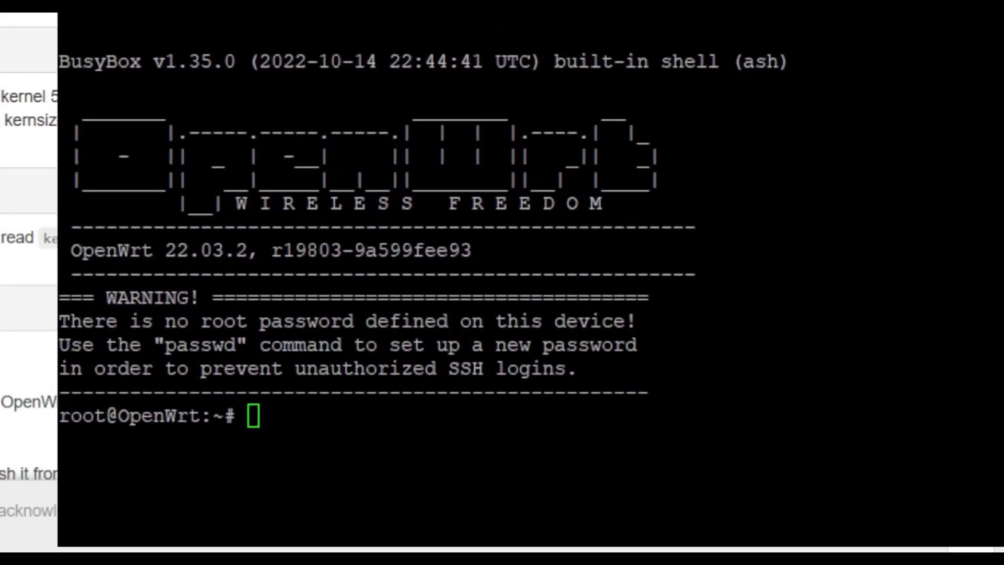
# Run fw_printenv and highlight the current kernsize=300000 value in the output
pyautogui.click(619, 71)
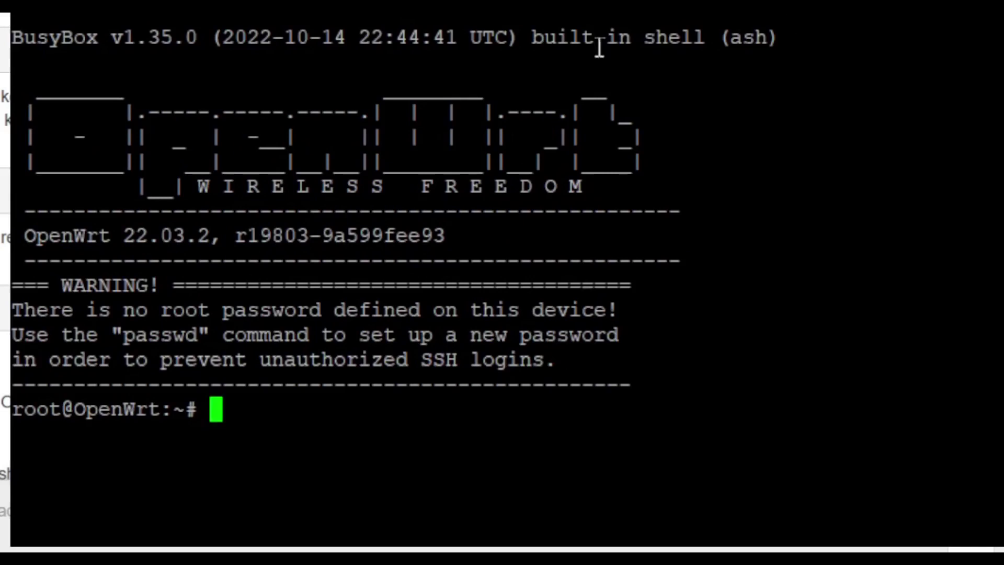
pyautogui.write('fw_printen')
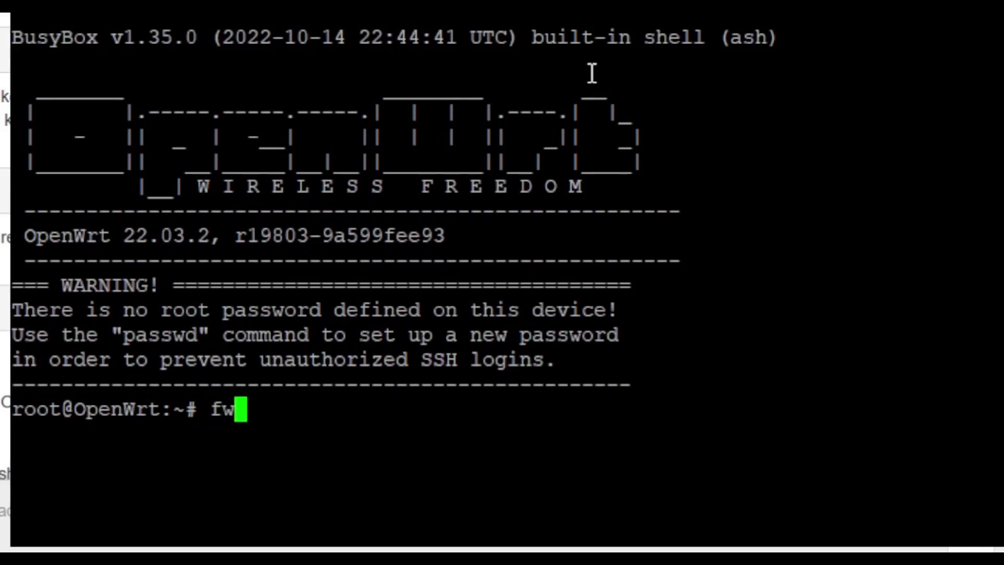
pyautogui.write('v')
pyautogui.press('Return')
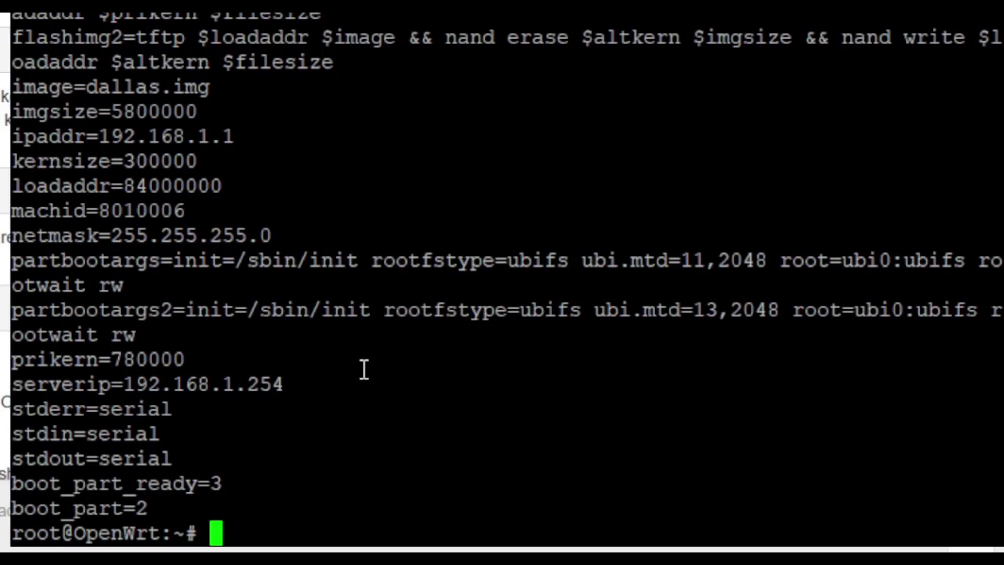
pyautogui.scroll(4, 364, 369)
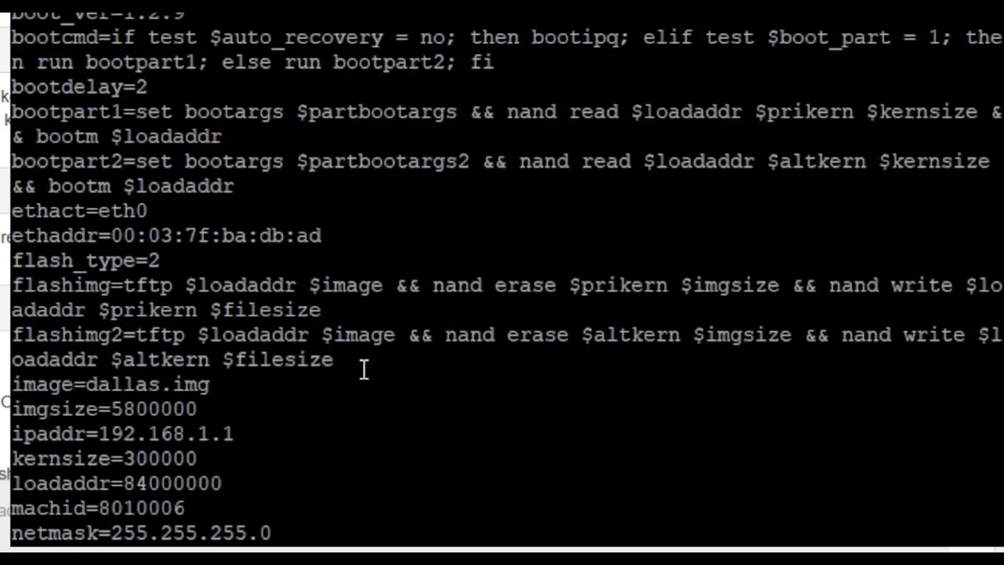
pyautogui.scroll(4, 364, 370)
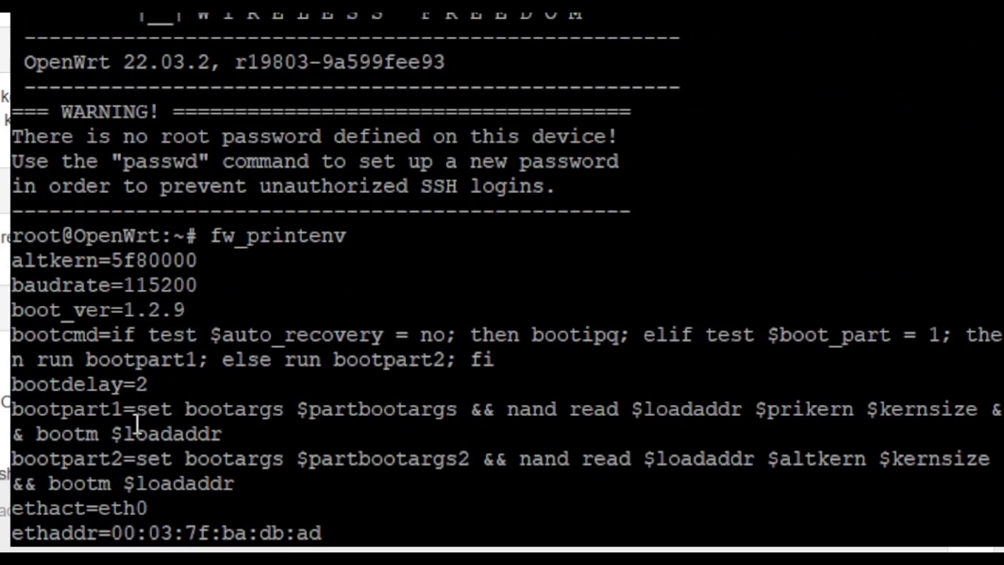
pyautogui.scroll(-4, 136, 425)
pyautogui.moveTo(198, 459); pyautogui.dragTo(251, 442)
pyautogui.click(307, 449)
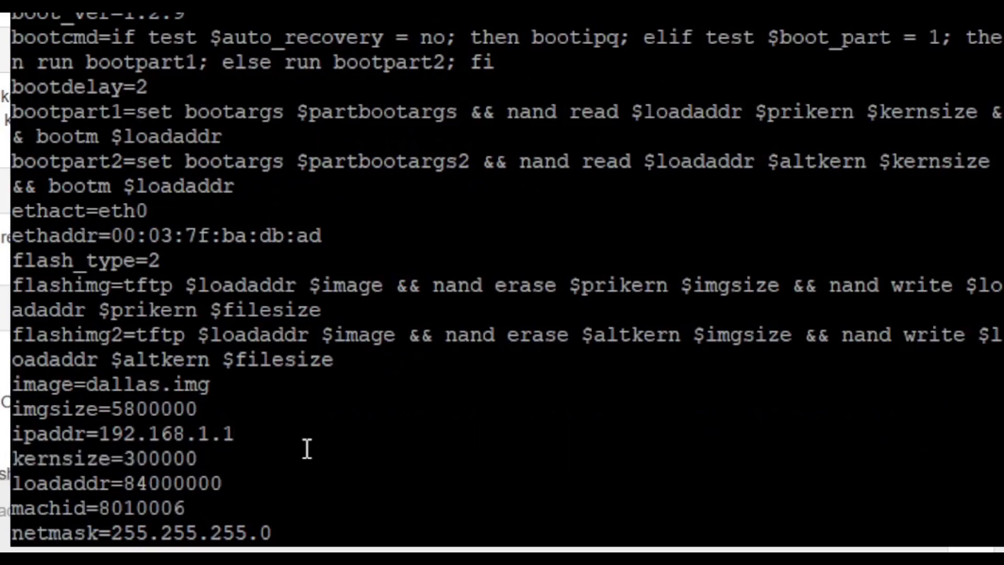
# Set kernsize to 500000 with fw_setenv and confirm kernsize=500000 via fw_printenv
pyautogui.write('fw_')
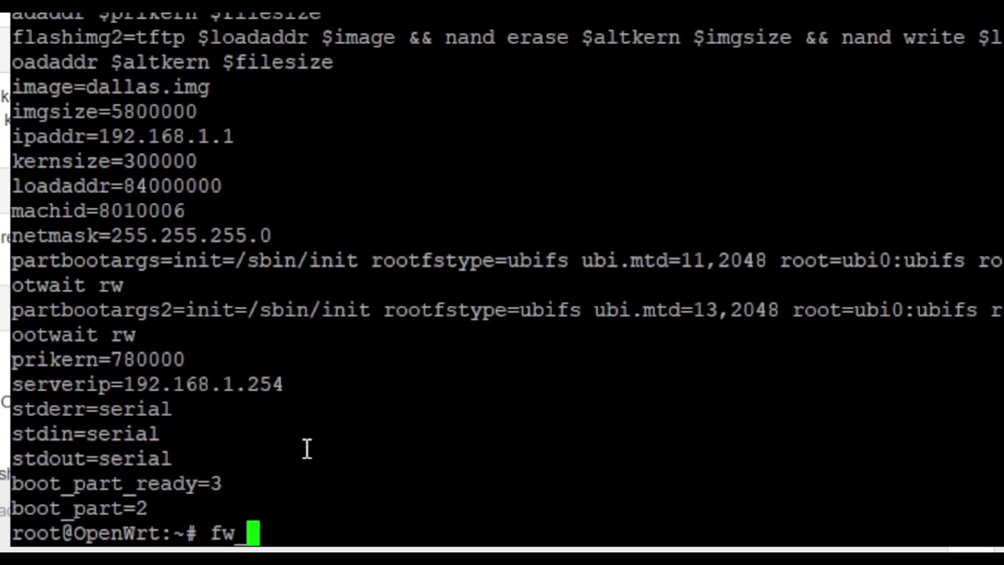
pyautogui.write('setenv ')
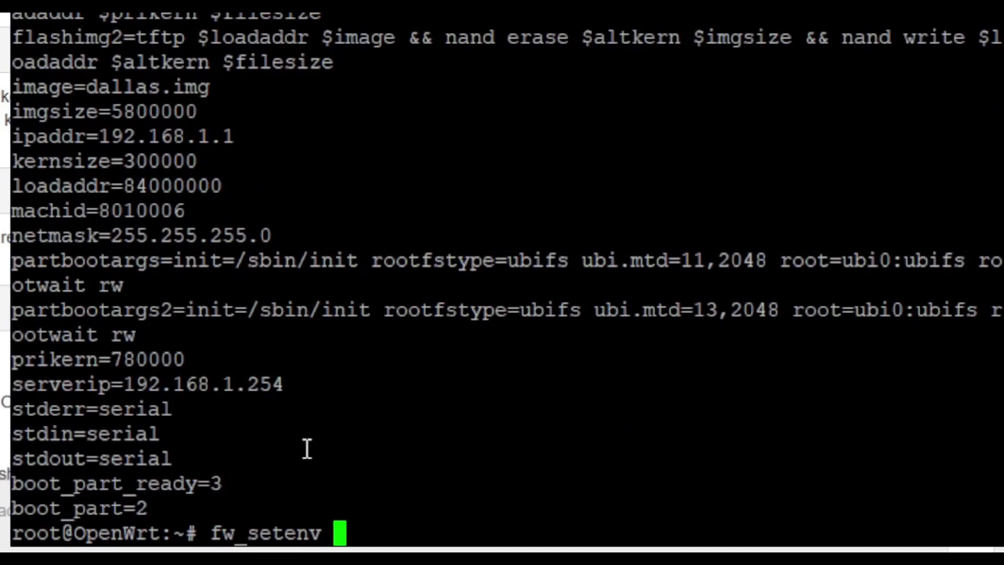
pyautogui.write('kernsize ')
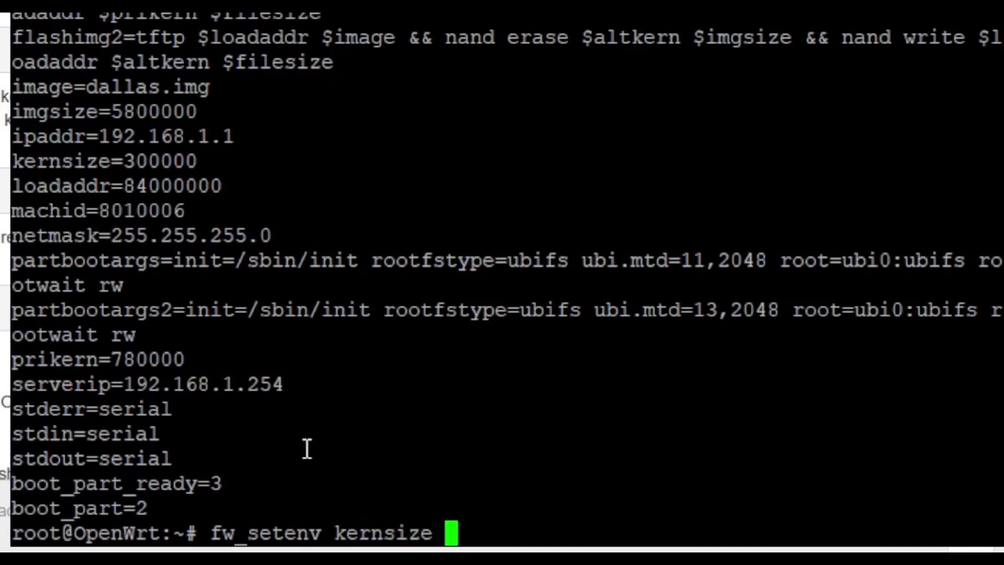
pyautogui.write('50')
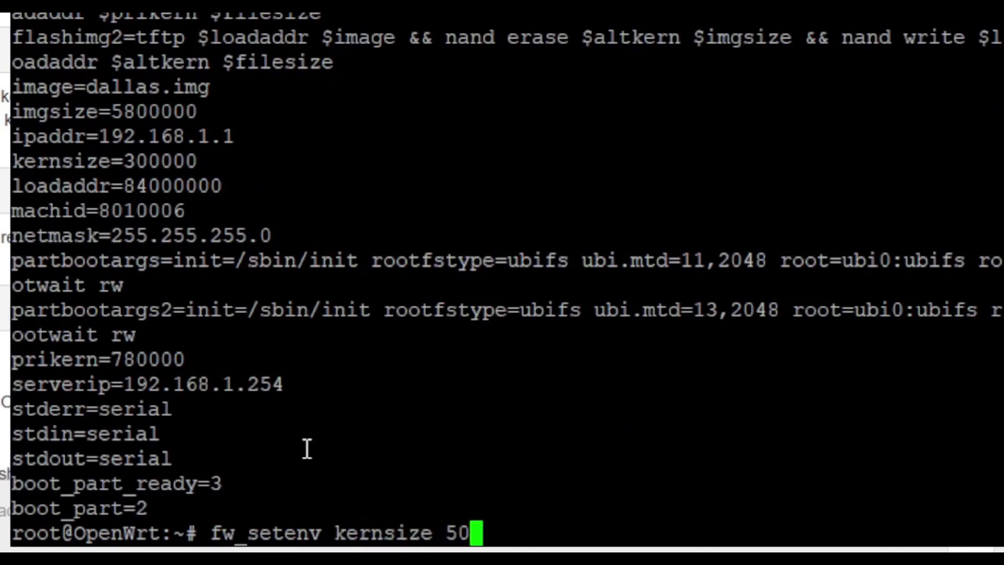
pyautogui.write('0000')
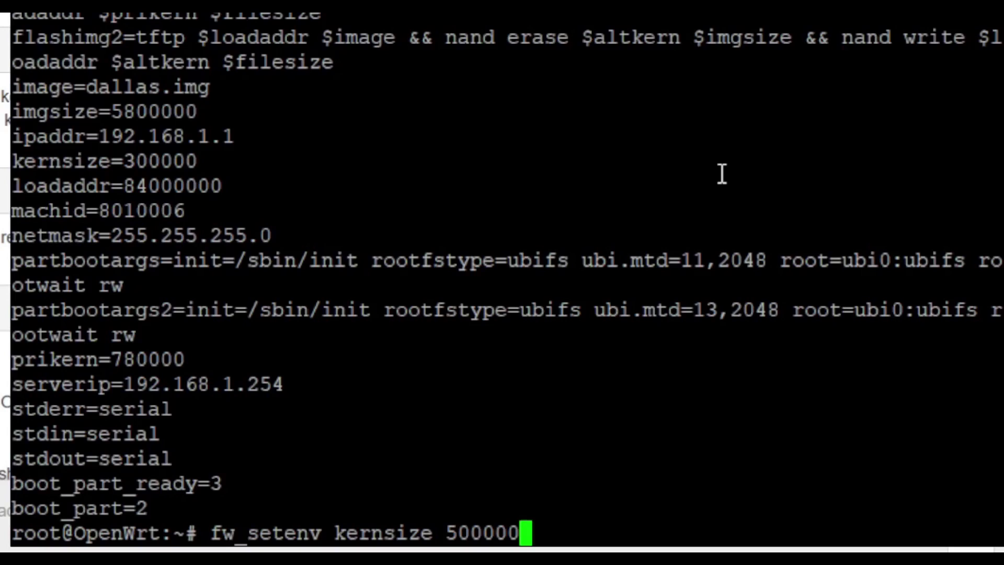
pyautogui.press('Return')
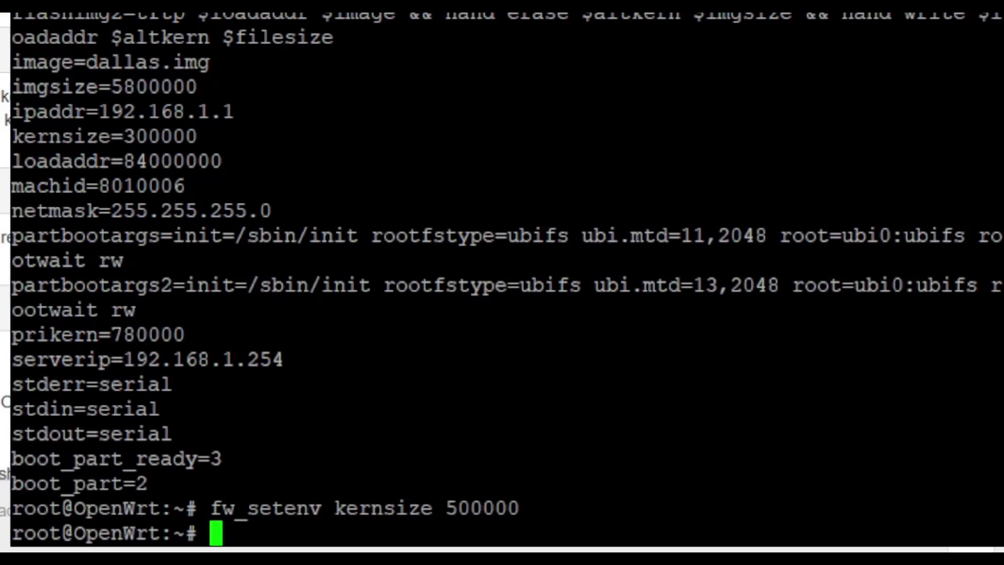
pyautogui.write('f')
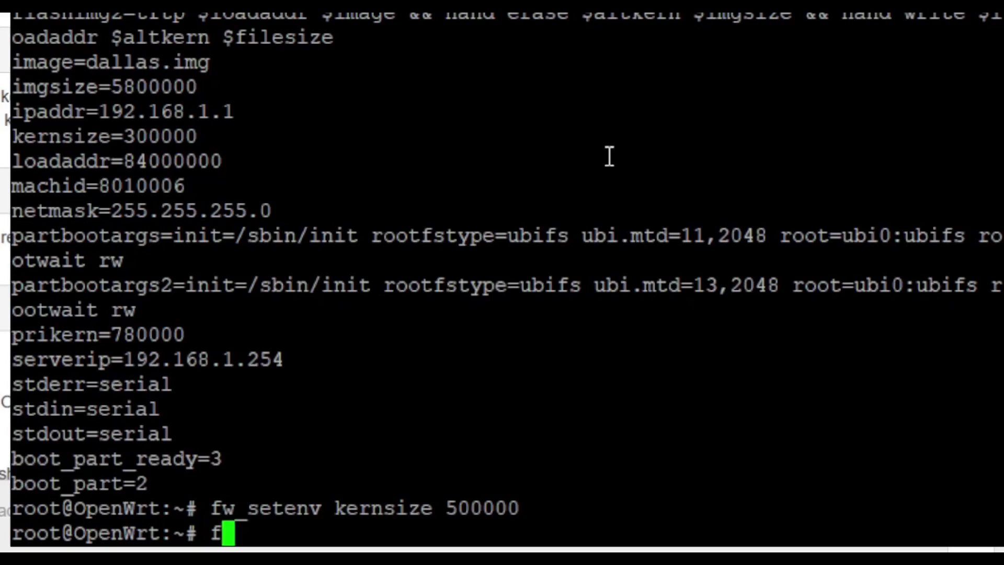
pyautogui.write('w_printenv')
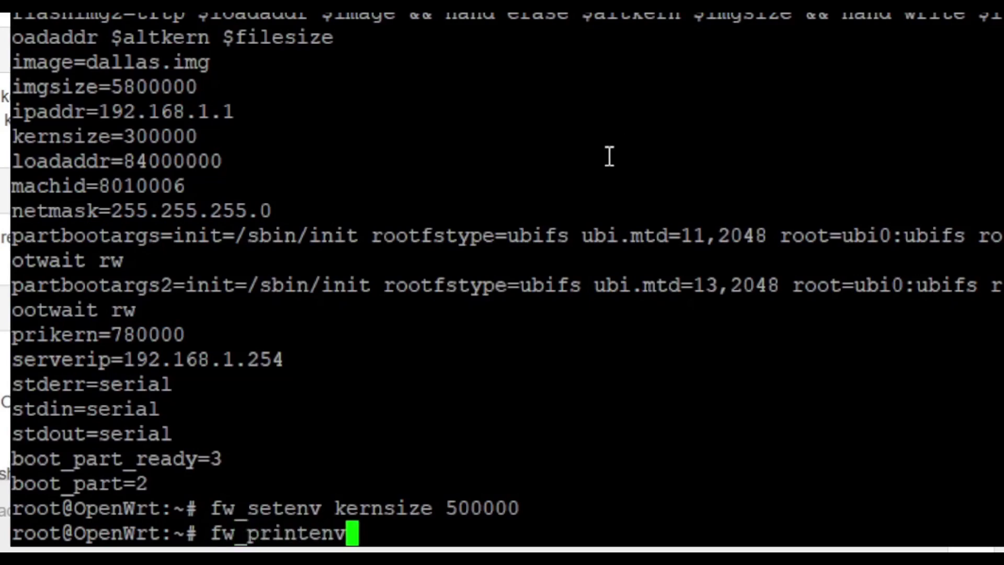
pyautogui.press('Return')
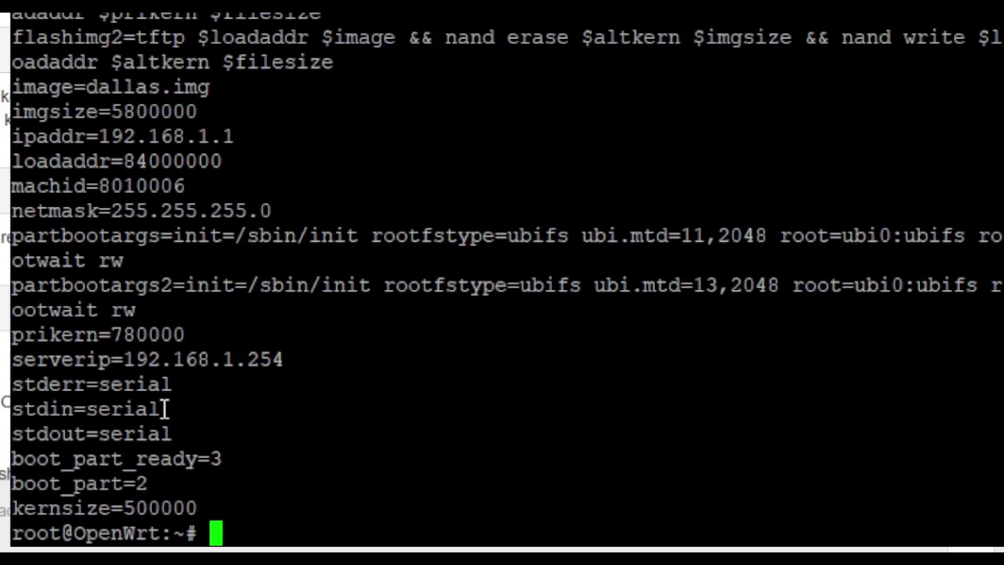
pyautogui.moveTo(197, 508); pyautogui.dragTo(12, 508)
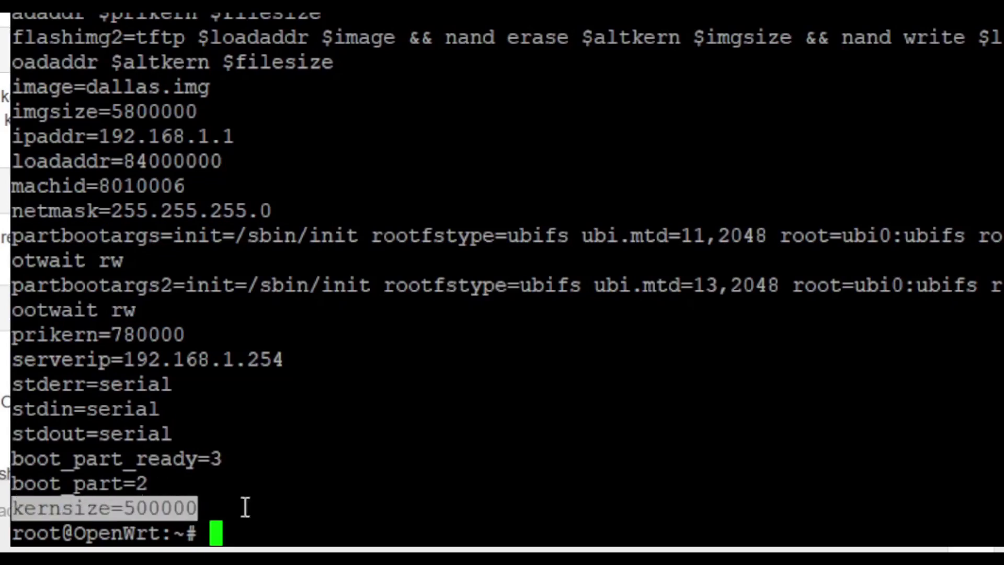
pyautogui.hotkey('alt', 'Tab')
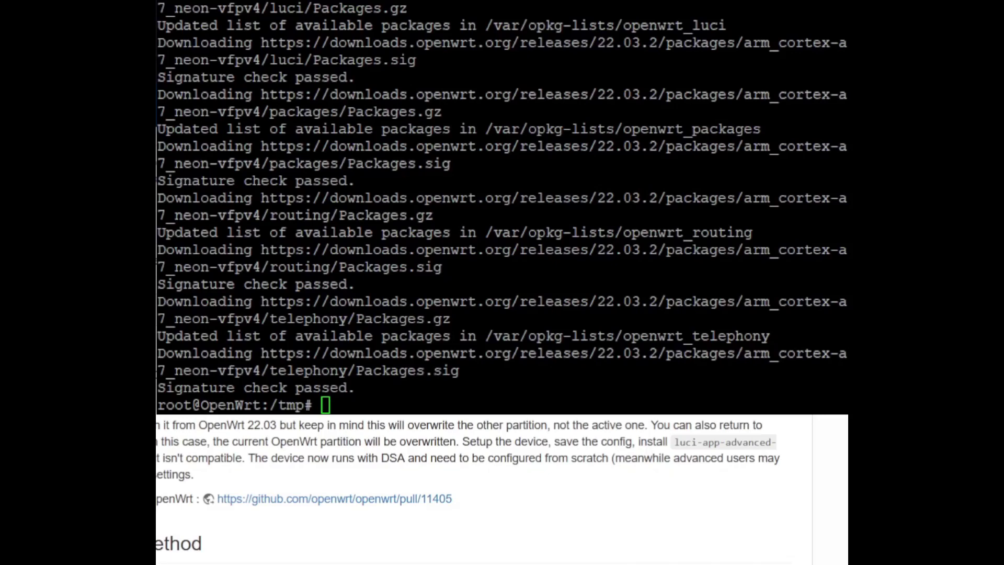
# Refresh the router's package lists with opkg update
pyautogui.click(508, 166)
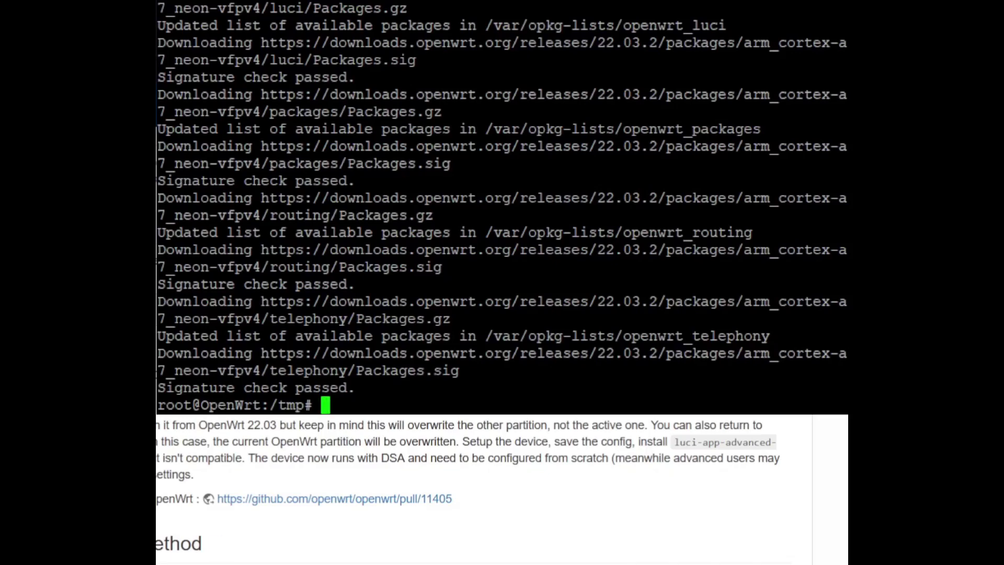
pyautogui.rightClick(509, 166)
pyautogui.press('Return')
# Install the luci-app-advanced-reboot package with opkg install
pyautogui.write('opg')
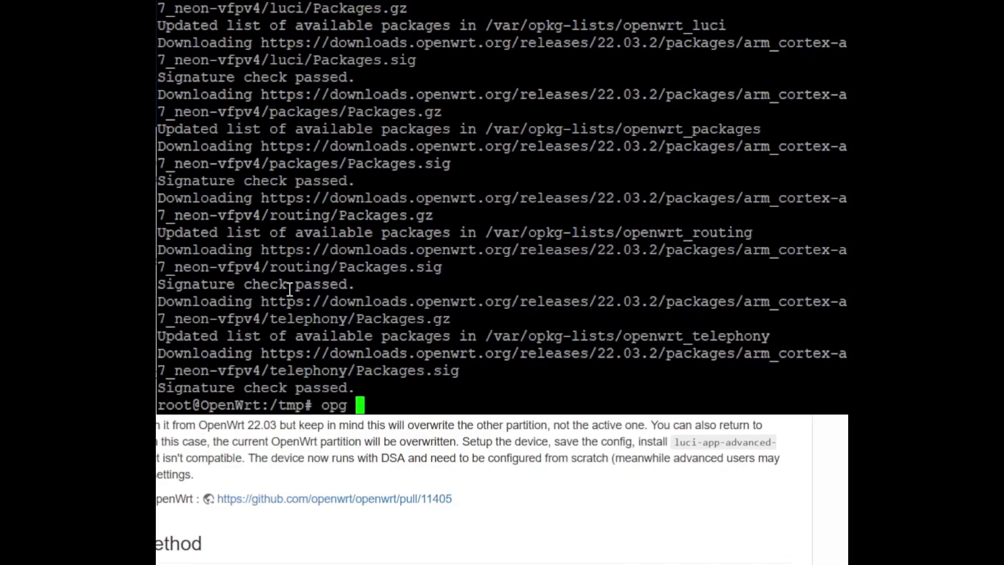
pyautogui.press('BackSpace')
pyautogui.press('BackSpace')
pyautogui.write('kg install')
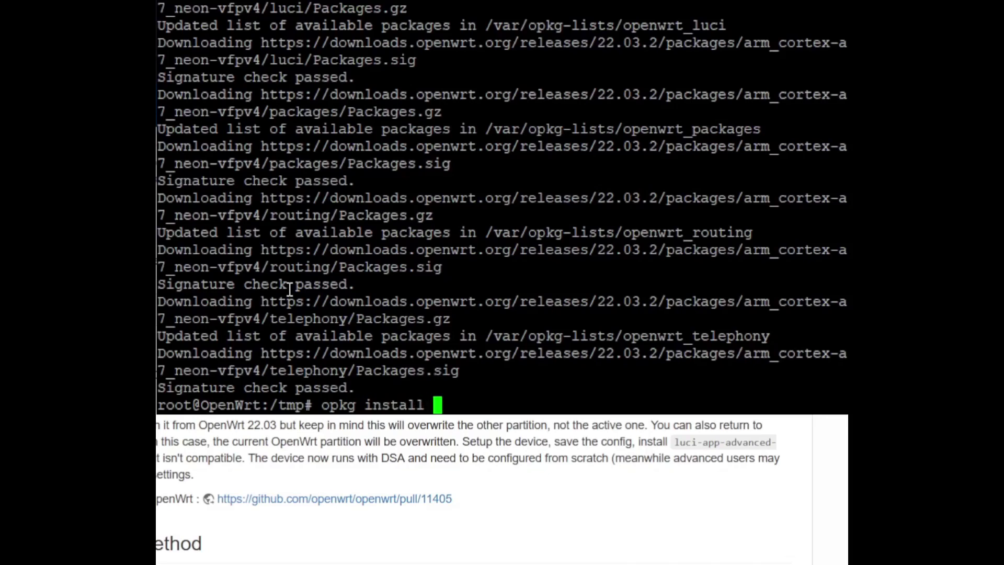
pyautogui.rightClick(289, 289)
pyautogui.press('Return')
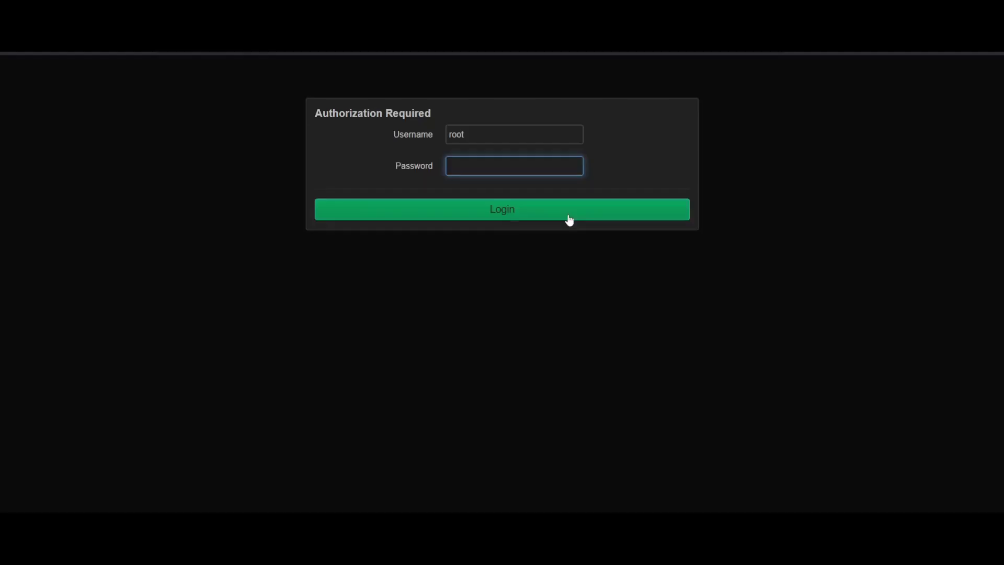
# Log in to LuCI and go to System > Advanced Reboot
pyautogui.click(567, 213)
pyautogui.moveTo(347, 70)
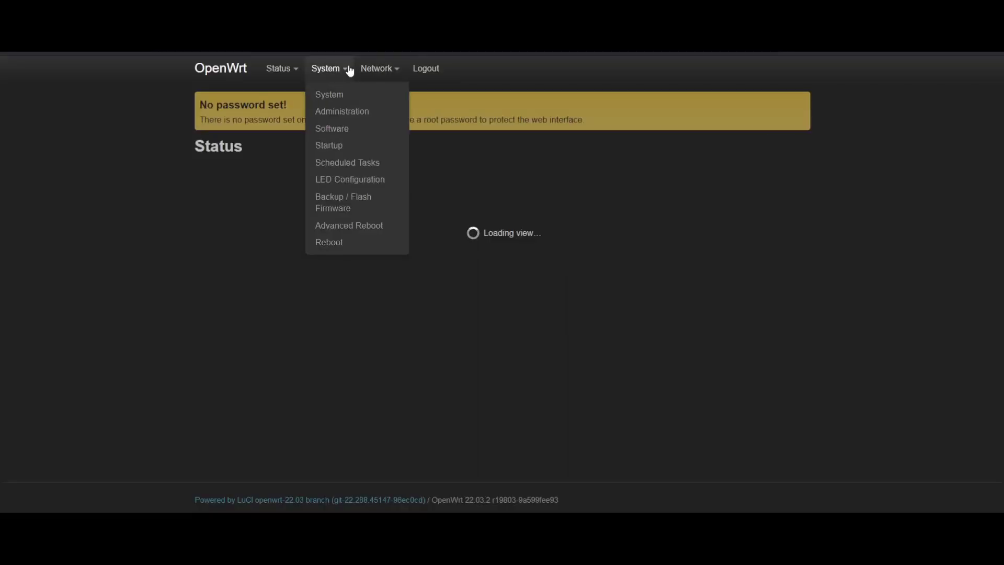
pyautogui.click(358, 231)
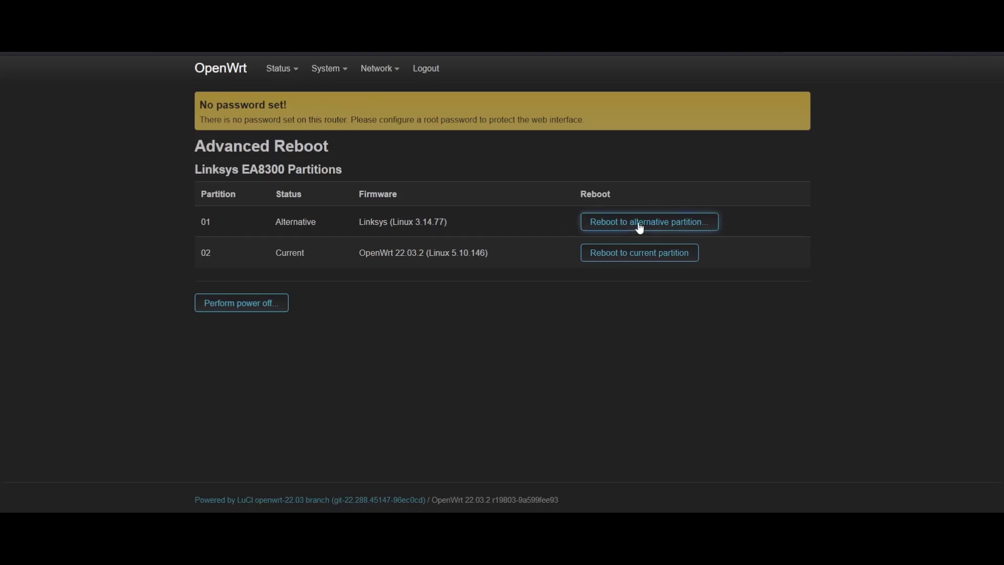
# Check the partitions and reboot into alternative partition 01 holding the Linksys firmware
pyautogui.moveTo(340, 253); pyautogui.dragTo(275, 253)
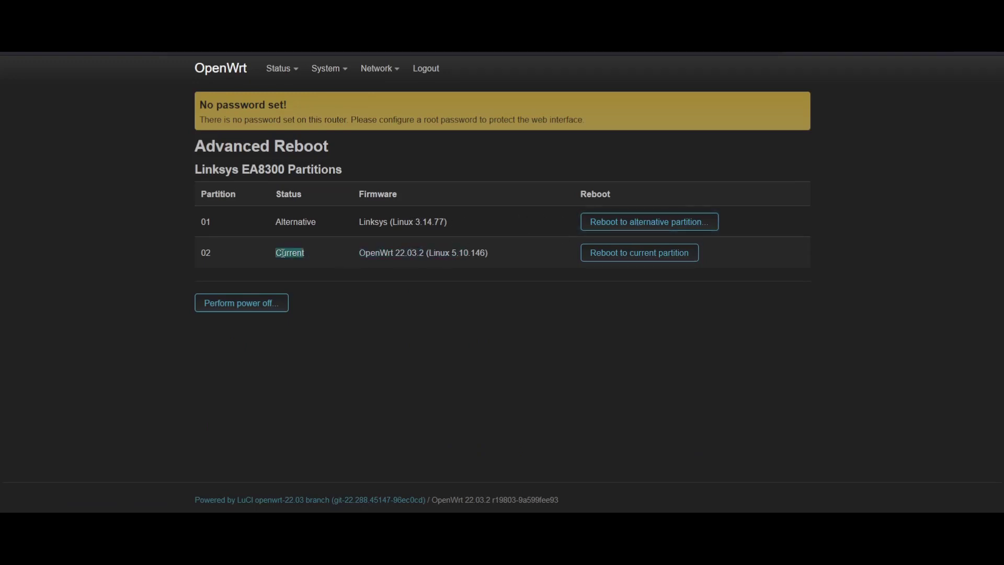
pyautogui.click(307, 253)
pyautogui.tripleClick(372, 223)
pyautogui.click(458, 222)
pyautogui.click(639, 223)
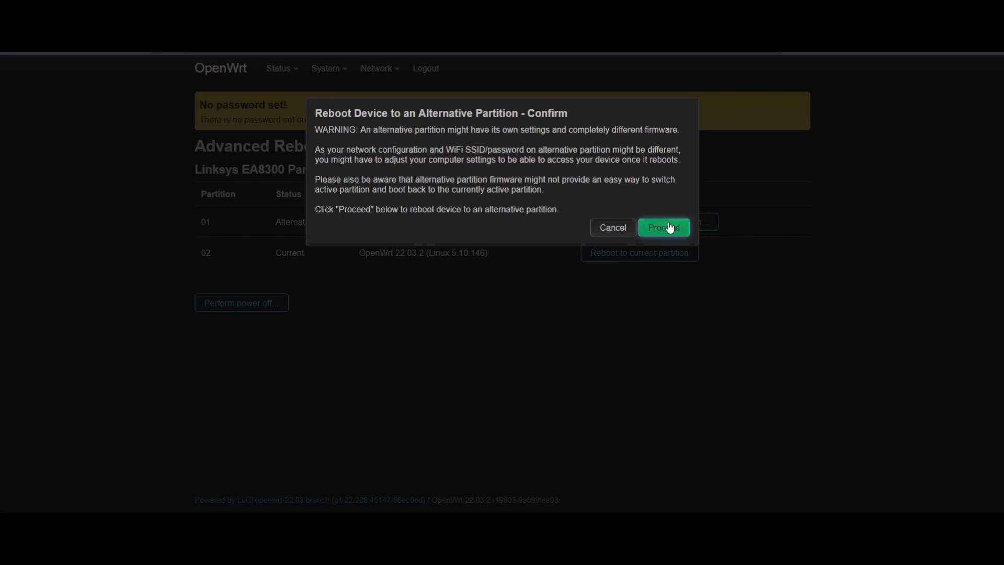
pyautogui.click(676, 230)
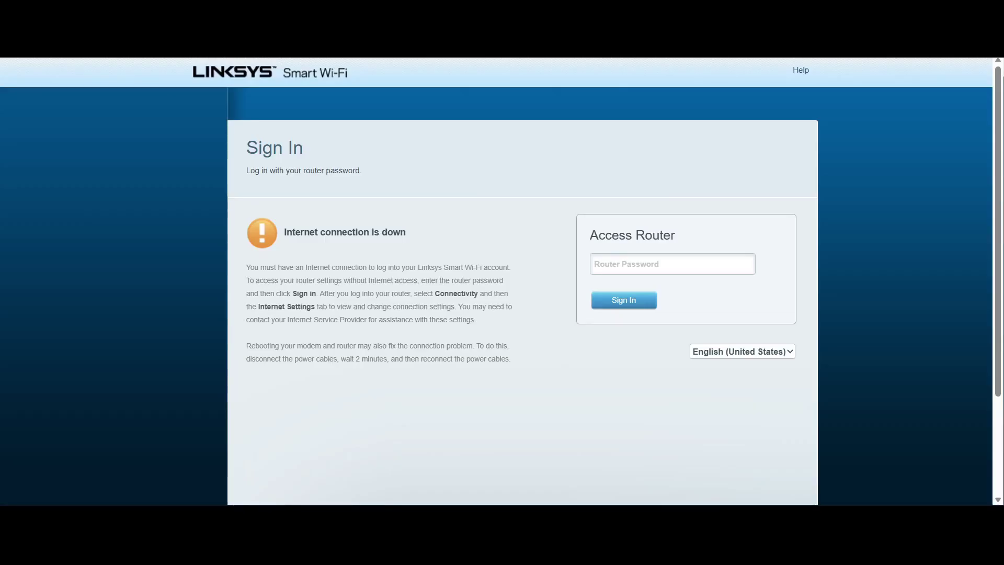
# Focus the Router Password field on the Linksys Smart Wi-Fi Sign In page
pyautogui.click(610, 272)
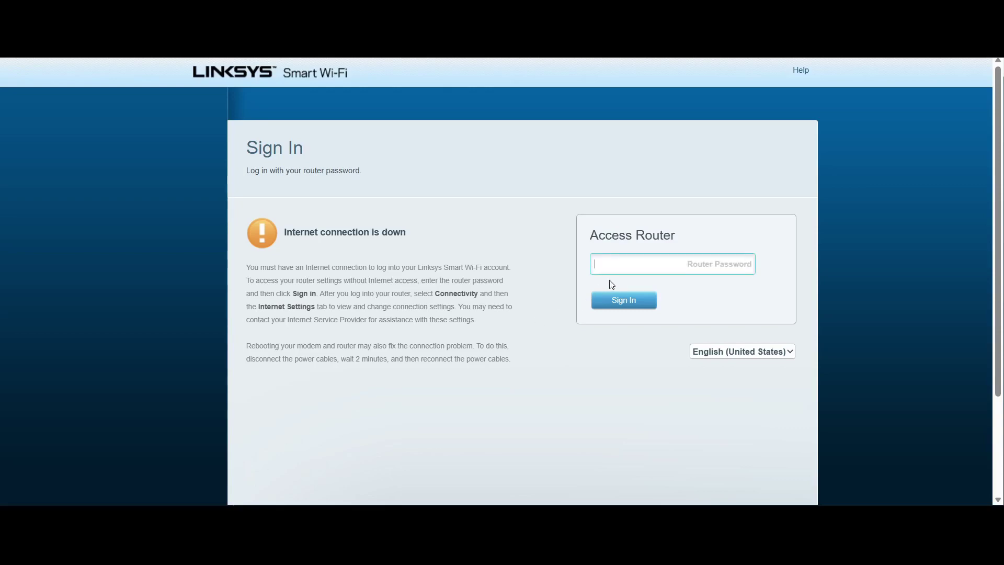